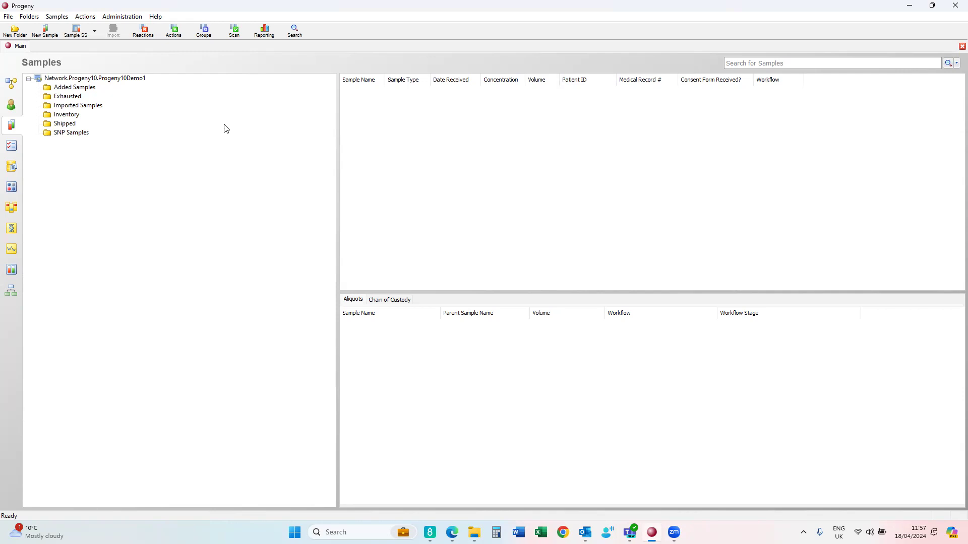
# - Start a new sample spreadsheet with Sample Name and Sample Type columns
pyautogui.click(77, 33)
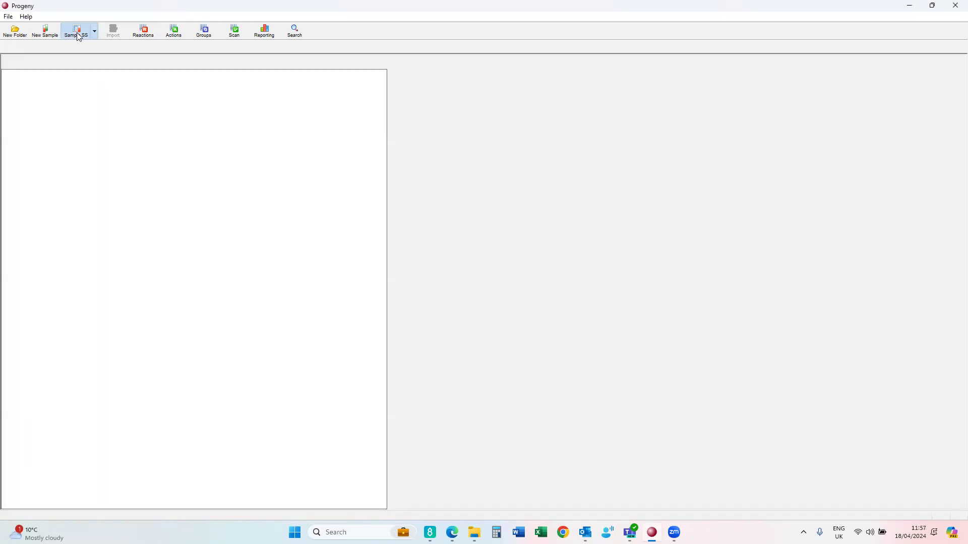
pyautogui.click(16, 31)
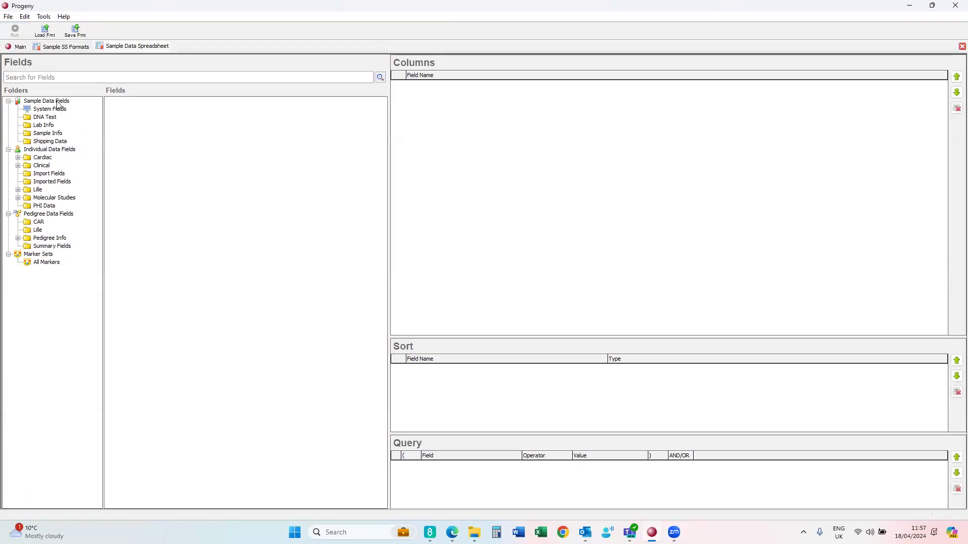
pyautogui.click(47, 109)
pyautogui.moveTo(133, 376); pyautogui.dragTo(491, 186)
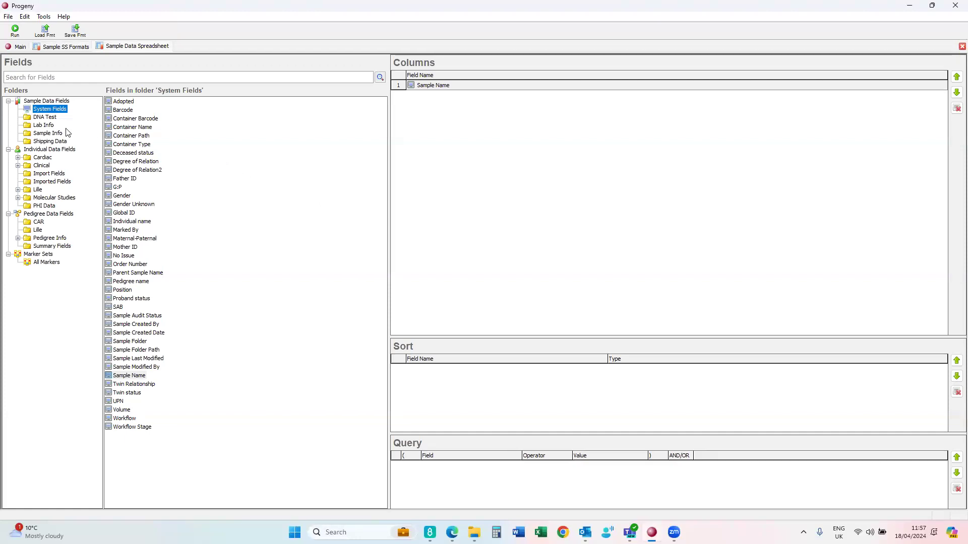
pyautogui.click(48, 134)
pyautogui.moveTo(124, 205); pyautogui.dragTo(435, 149)
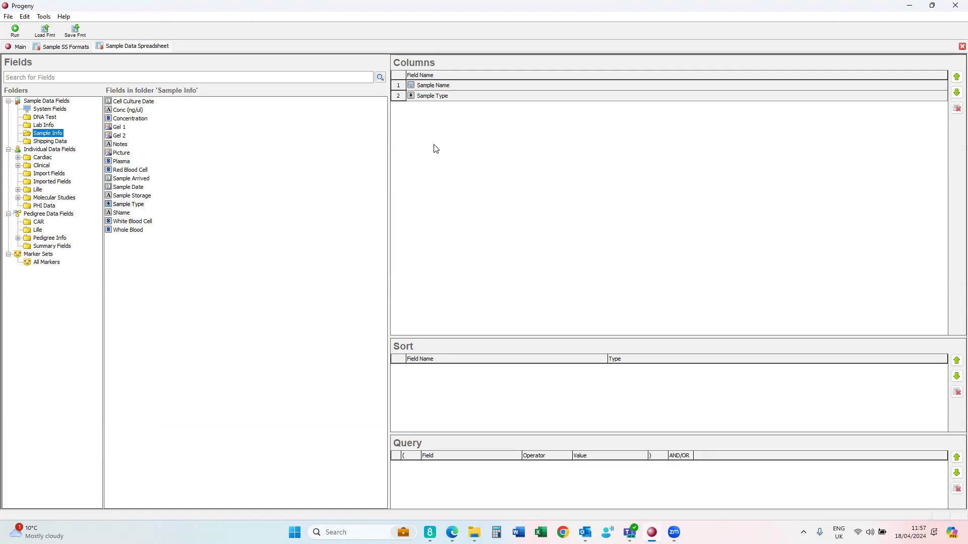
# - Add Last Name, First Name and Date of Birth from PHI Data as columns
pyautogui.click(51, 207)
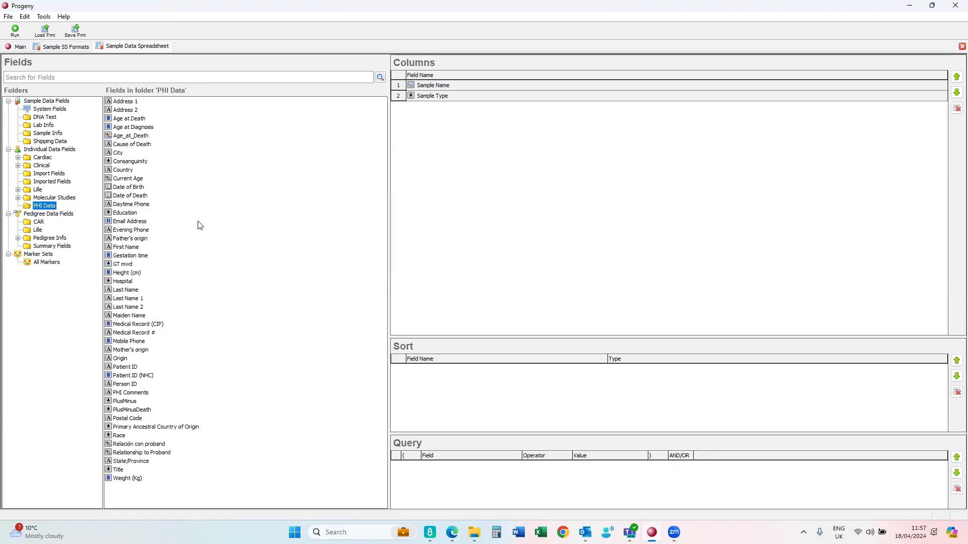
pyautogui.moveTo(309, 279); pyautogui.dragTo(517, 233)
pyautogui.click(131, 289)
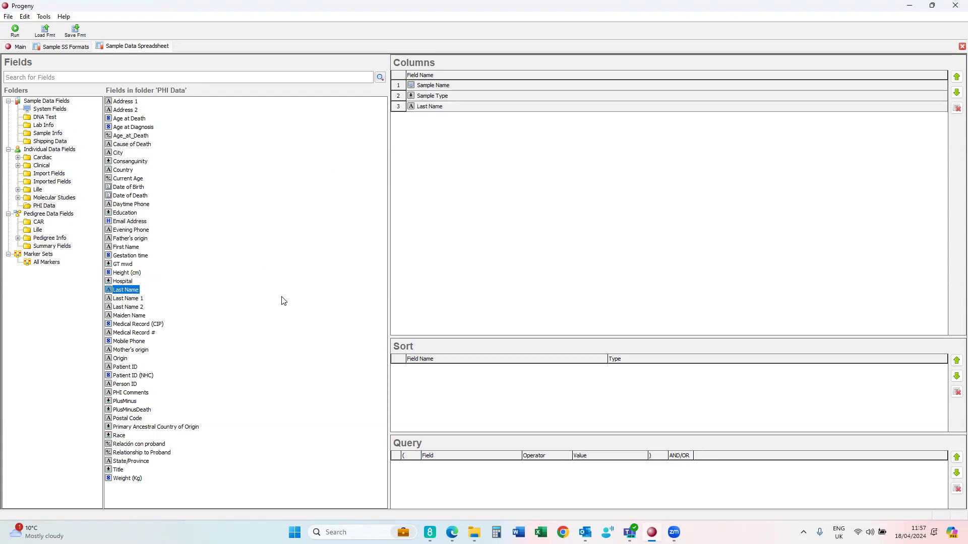
pyautogui.moveTo(126, 247); pyautogui.dragTo(440, 187)
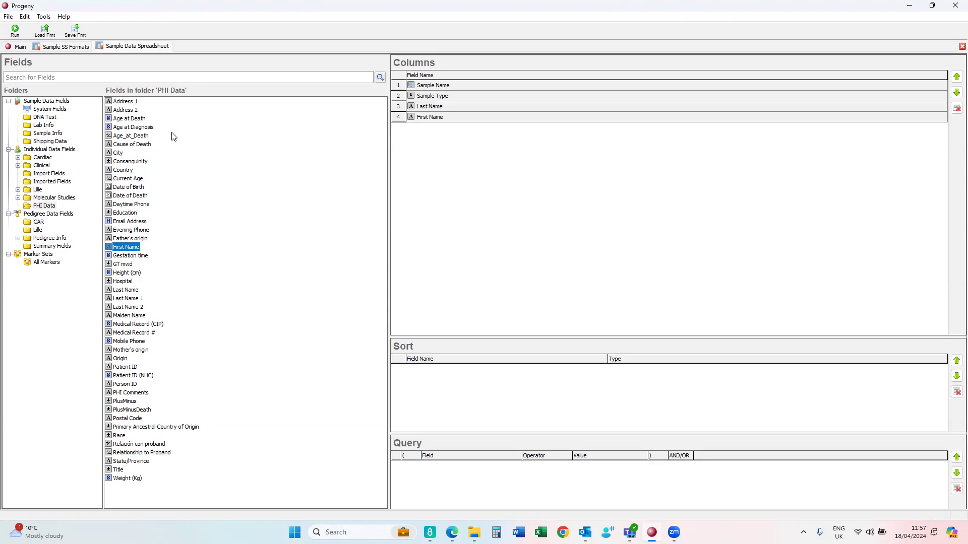
pyautogui.moveTo(129, 187); pyautogui.dragTo(464, 174)
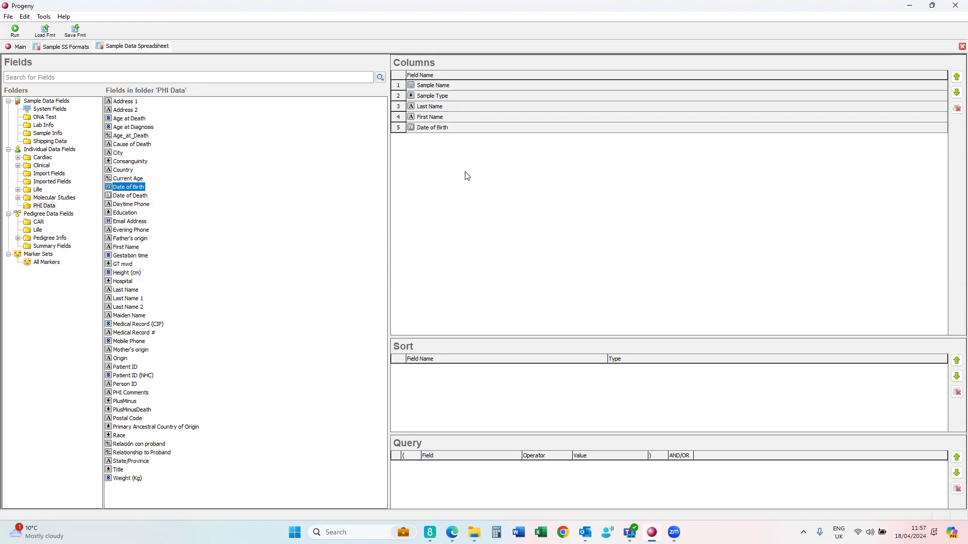
pyautogui.click(75, 30)
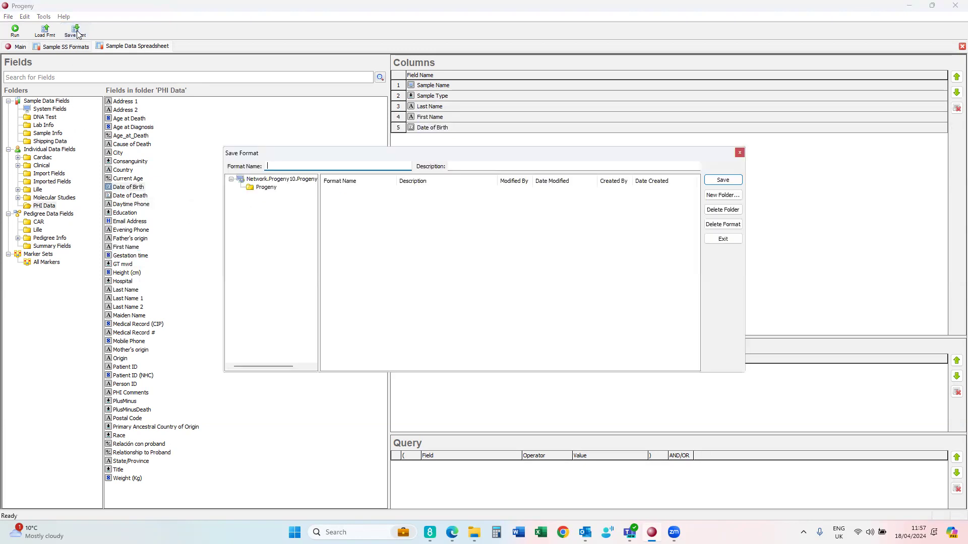
# - Save the layout as format YT in the Progeny folder and run it
pyautogui.click(266, 187)
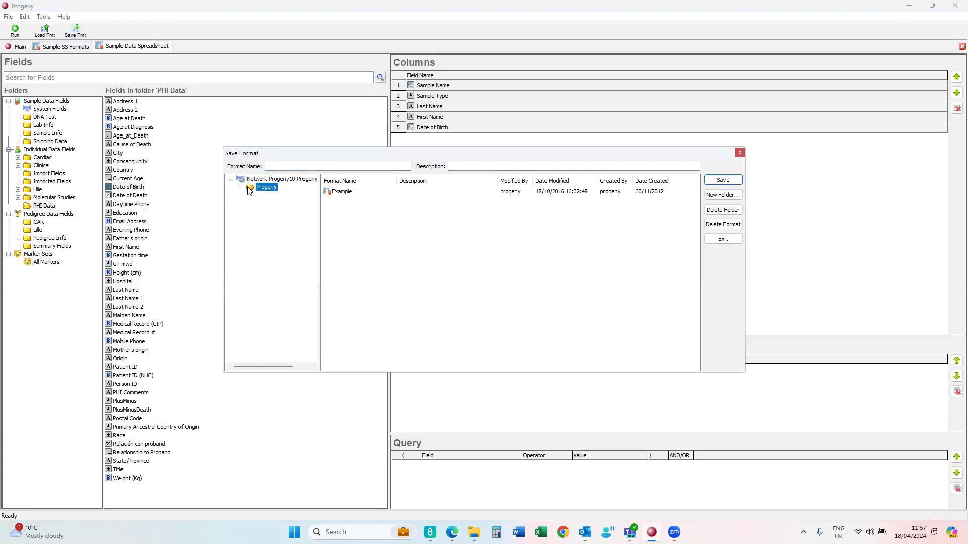
pyautogui.click(283, 168)
pyautogui.click(454, 167)
pyautogui.write('YT')
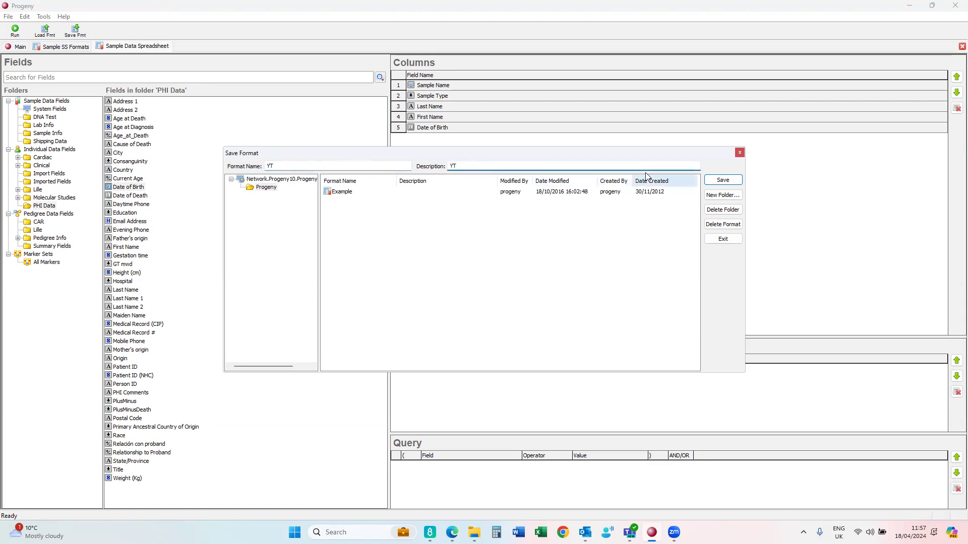
pyautogui.click(714, 181)
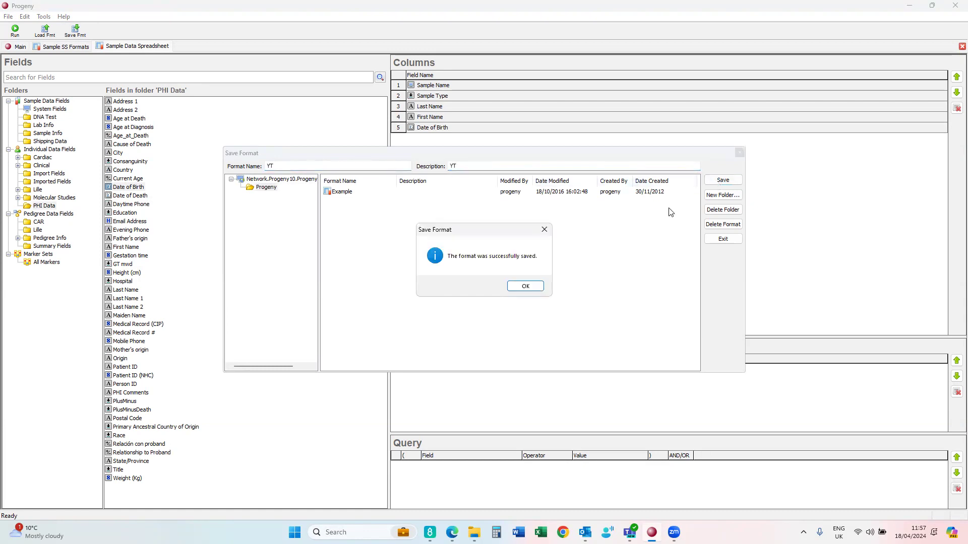
pyautogui.click(534, 287)
pyautogui.click(15, 32)
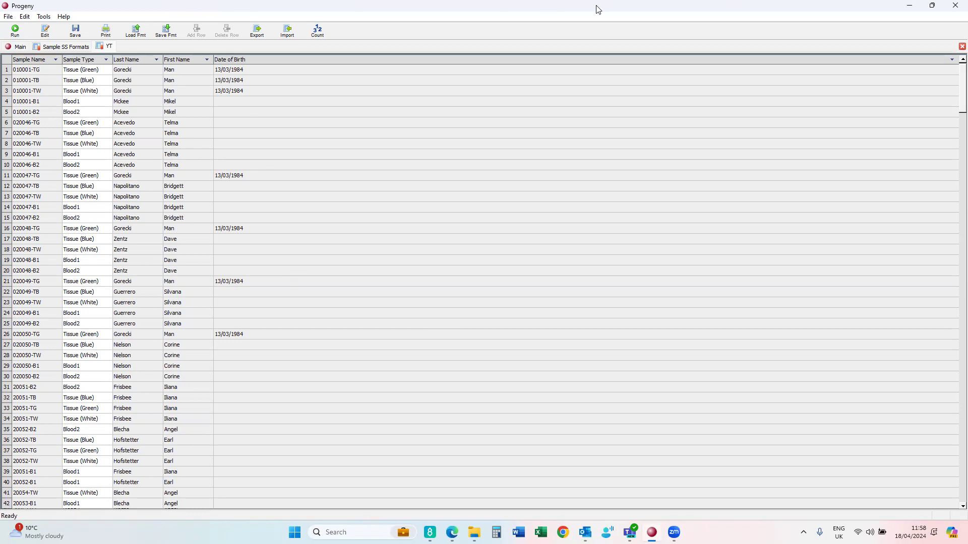
# - Check the item count, then filter Sample Name to equal 020049-TG
pyautogui.click(316, 32)
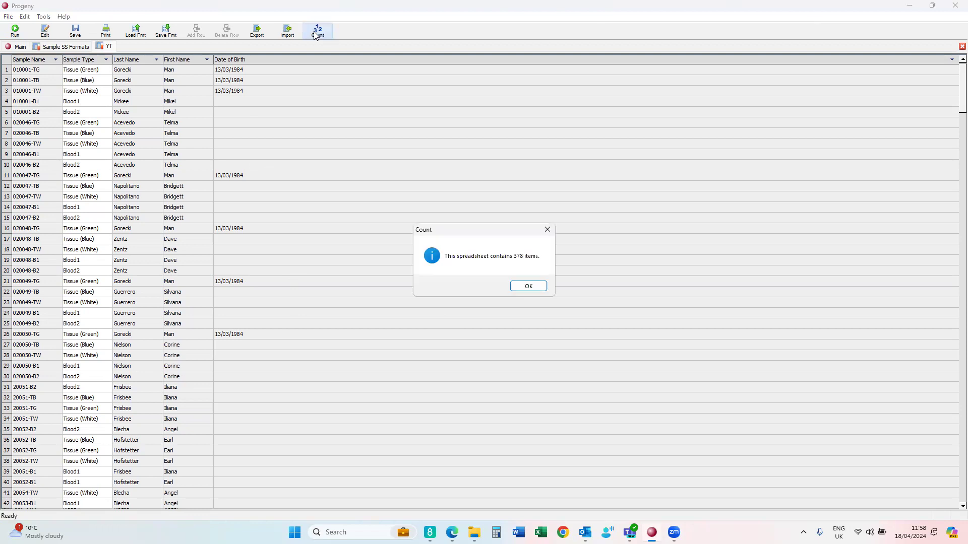
pyautogui.click(525, 286)
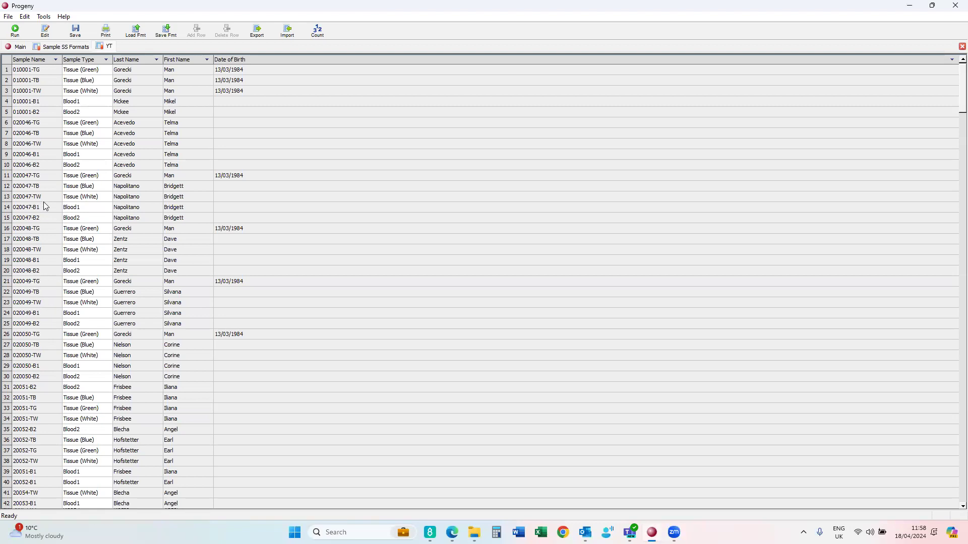
pyautogui.click(56, 59)
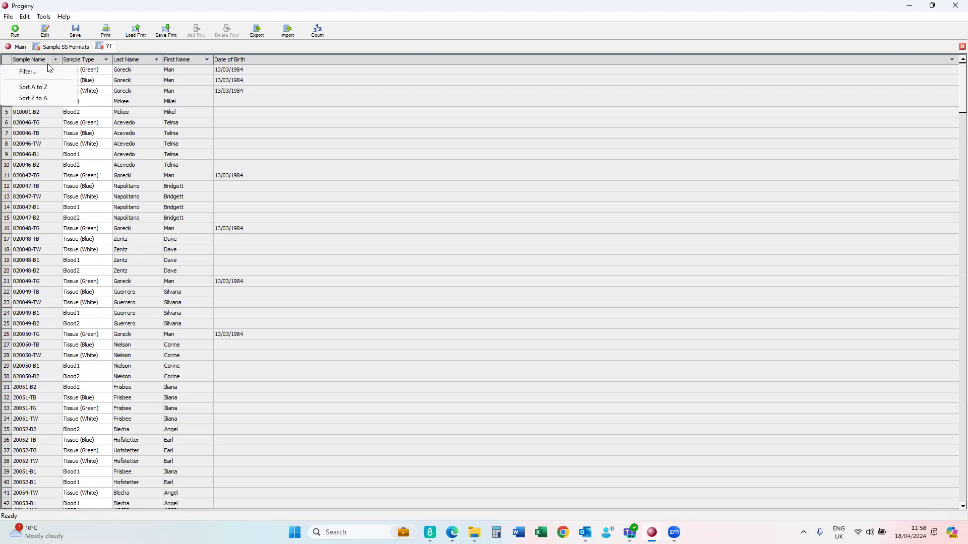
pyautogui.click(39, 76)
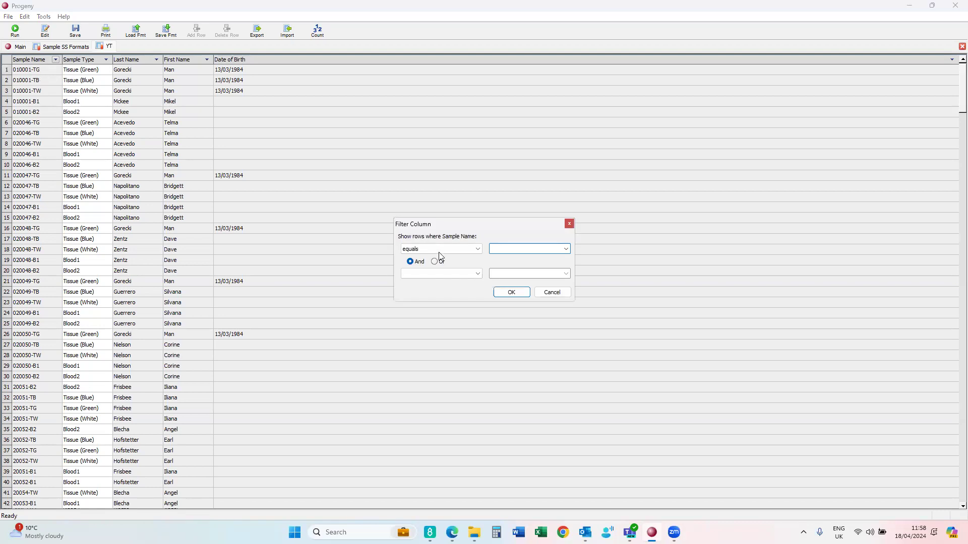
pyautogui.write('020049-TG')
pyautogui.click(511, 293)
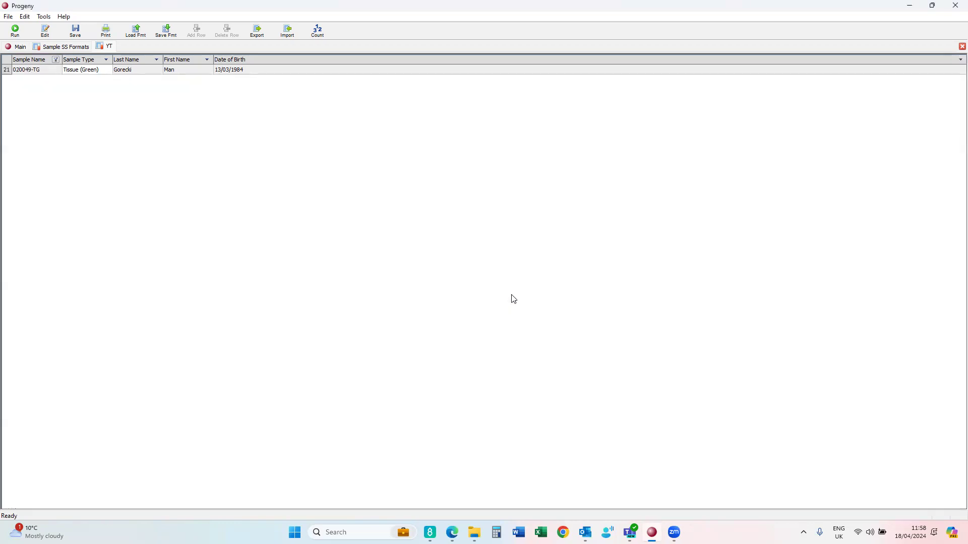
# - Export the filtered row with column headings as tab-delimited file YT on the Desktop
pyautogui.click(258, 31)
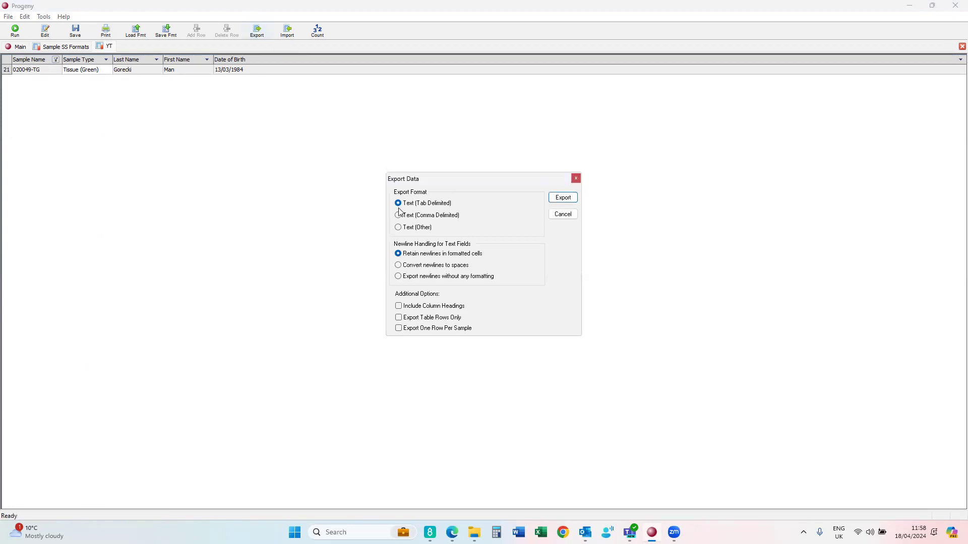
pyautogui.click(411, 307)
pyautogui.click(568, 197)
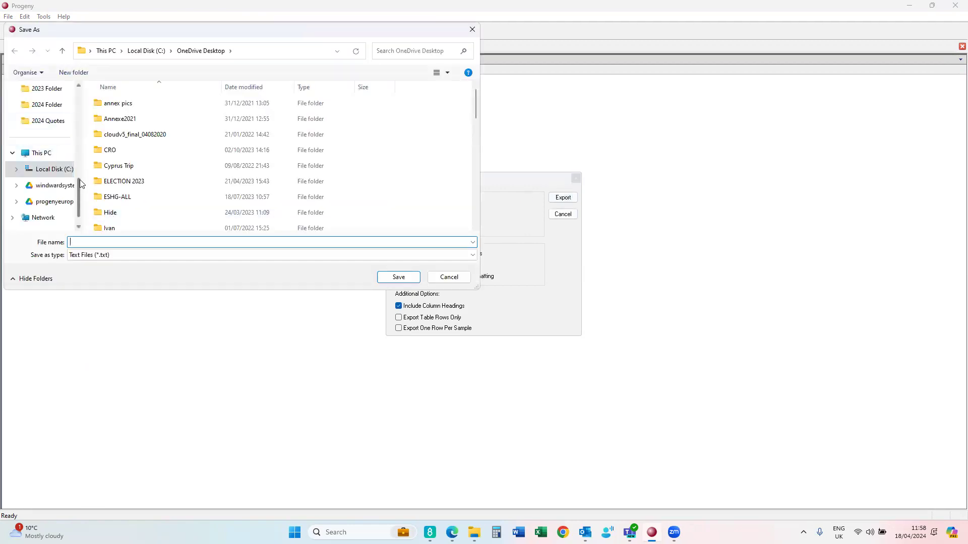
pyautogui.moveTo(79, 179); pyautogui.dragTo(85, 88)
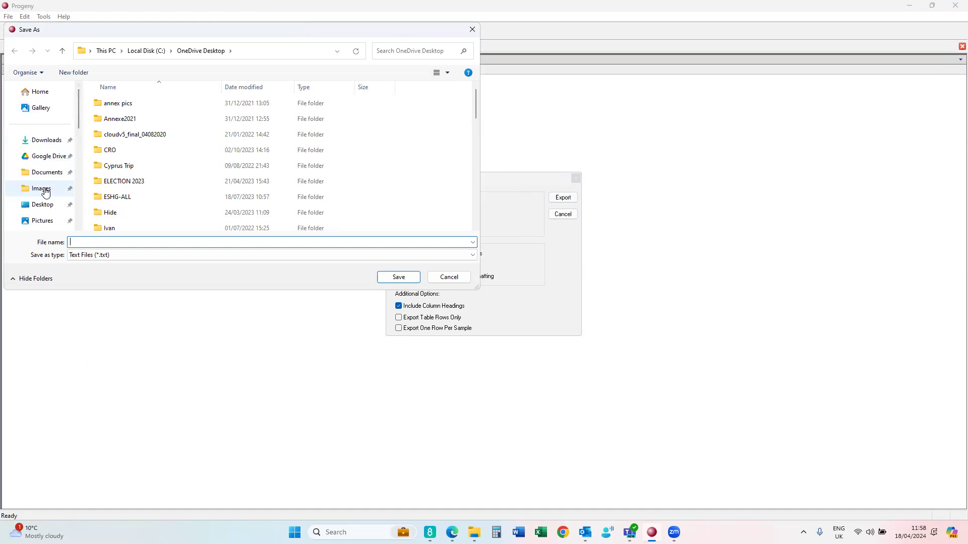
pyautogui.click(41, 207)
pyautogui.click(76, 240)
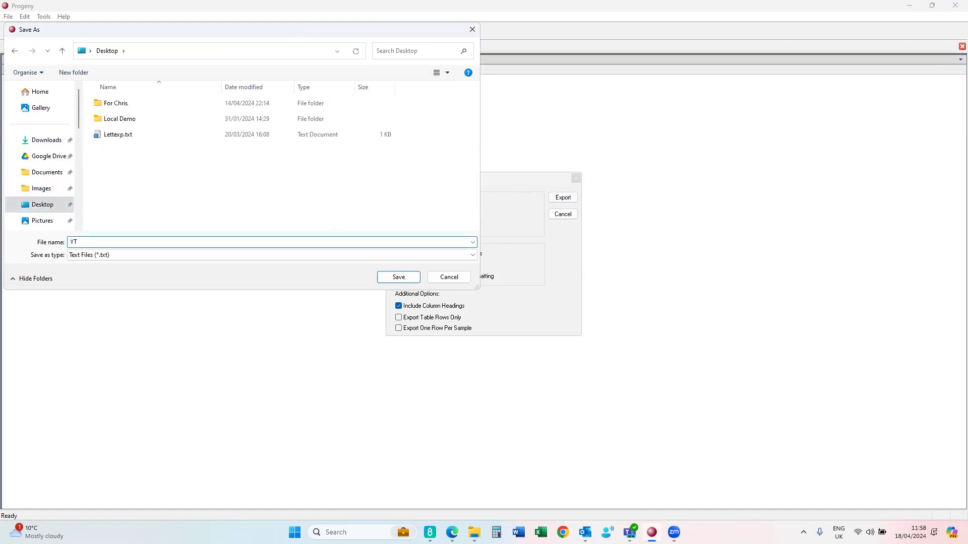
pyautogui.write('YT')
pyautogui.press('Return')
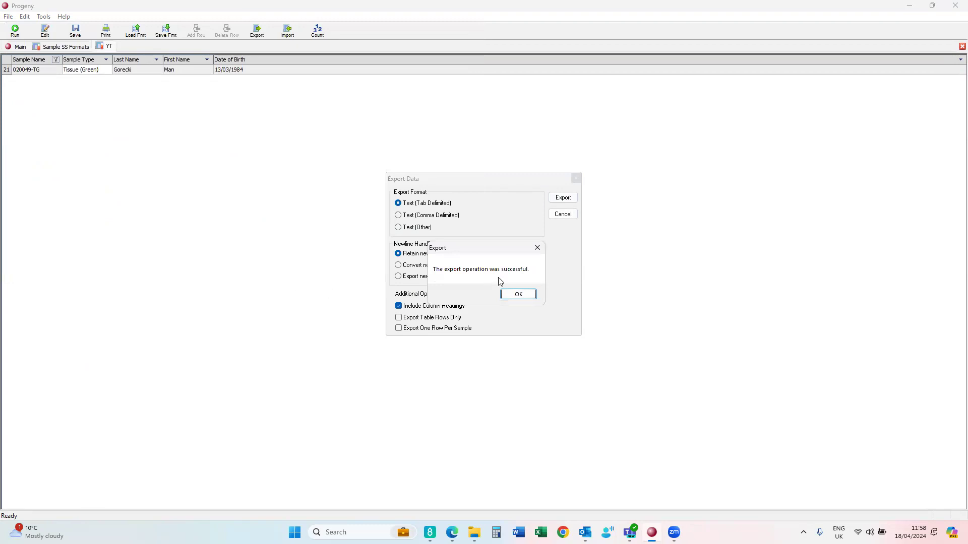
pyautogui.click(509, 295)
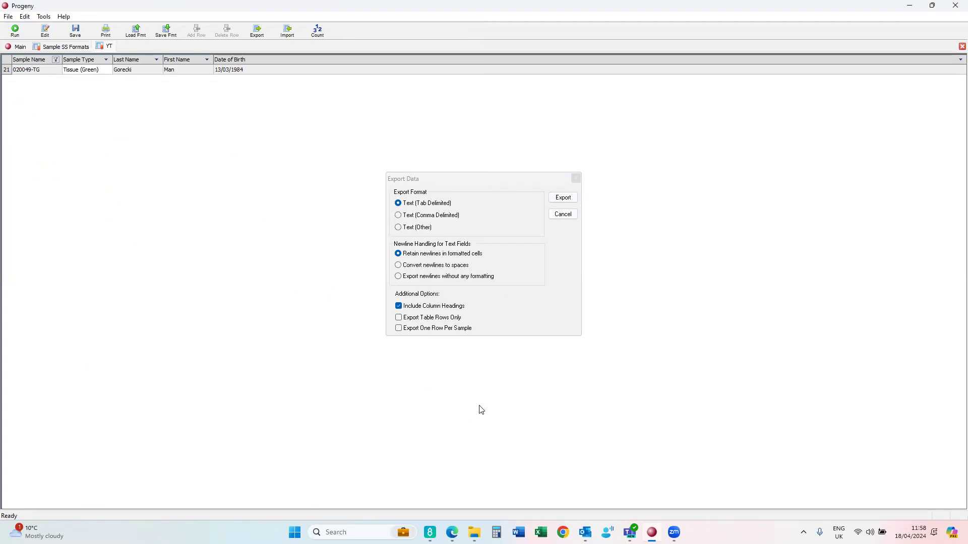
pyautogui.click(518, 532)
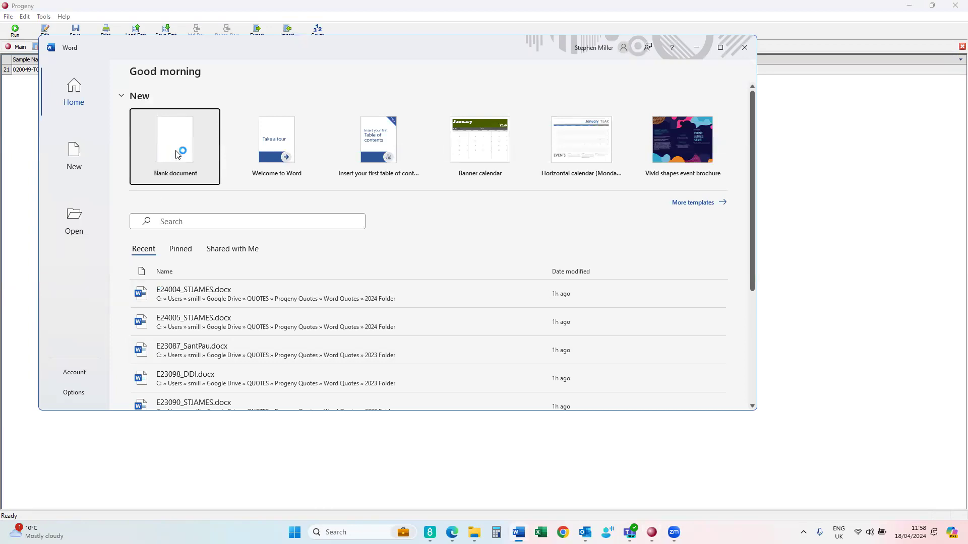
# - In a blank document, type the letter body through 'Best wishes', leaving gaps for fields
pyautogui.click(178, 154)
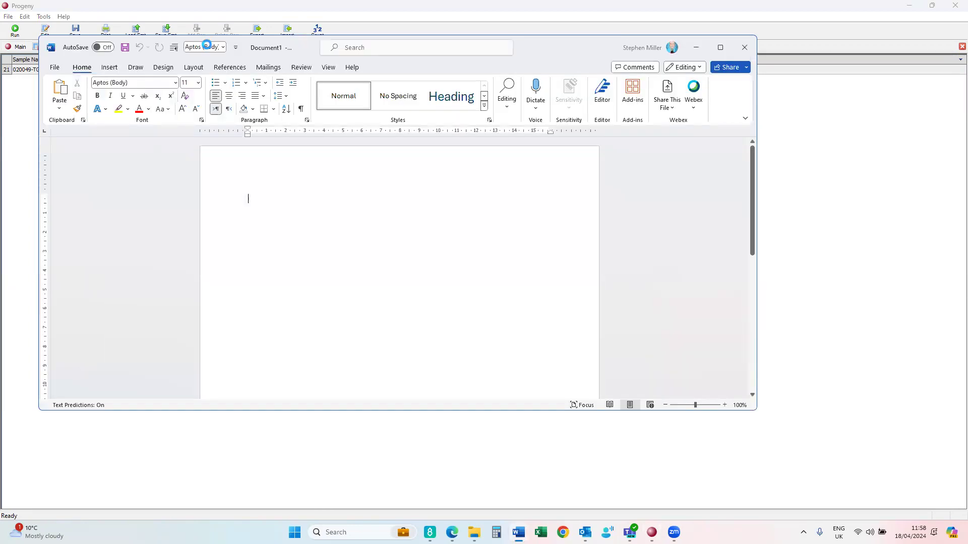
pyautogui.write('Dear ')
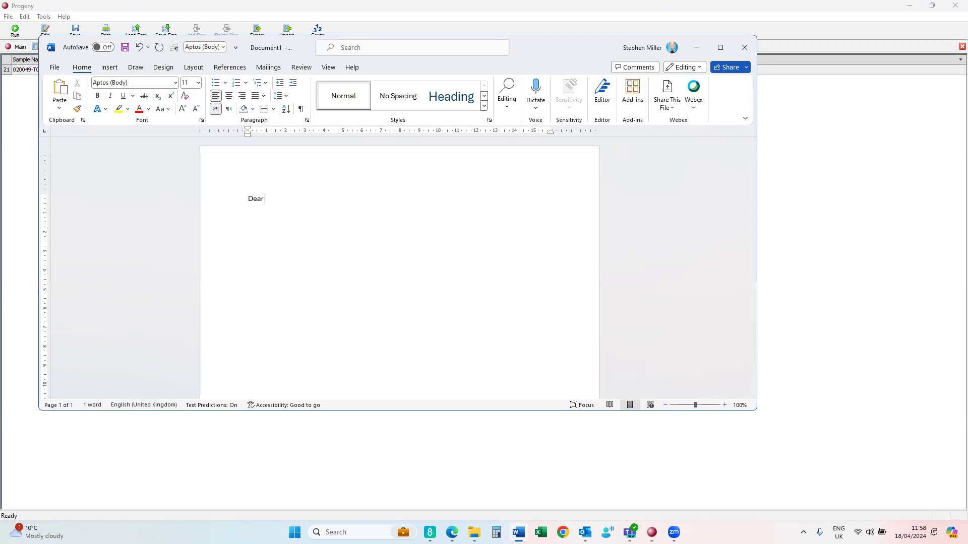
pyautogui.write('I note your date of bir')
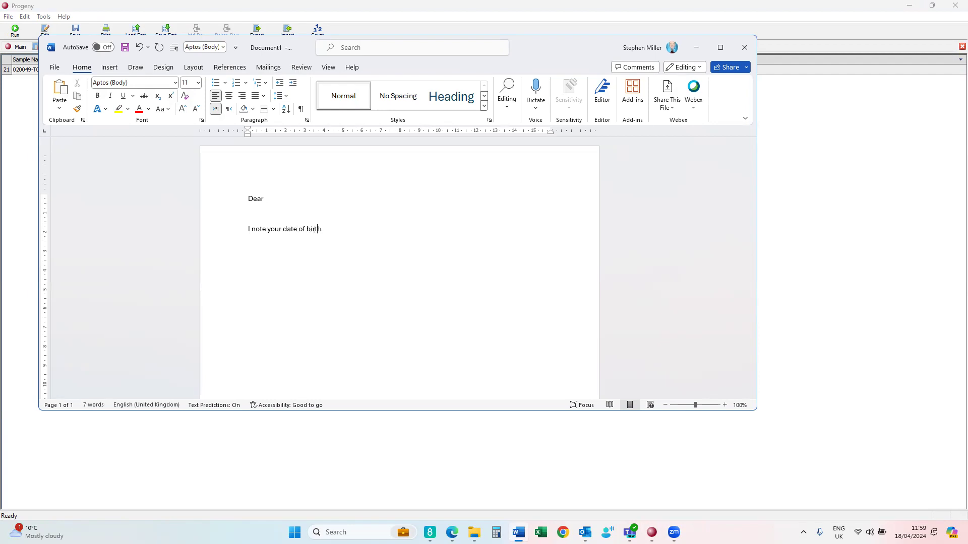
pyautogui.write('th is ')
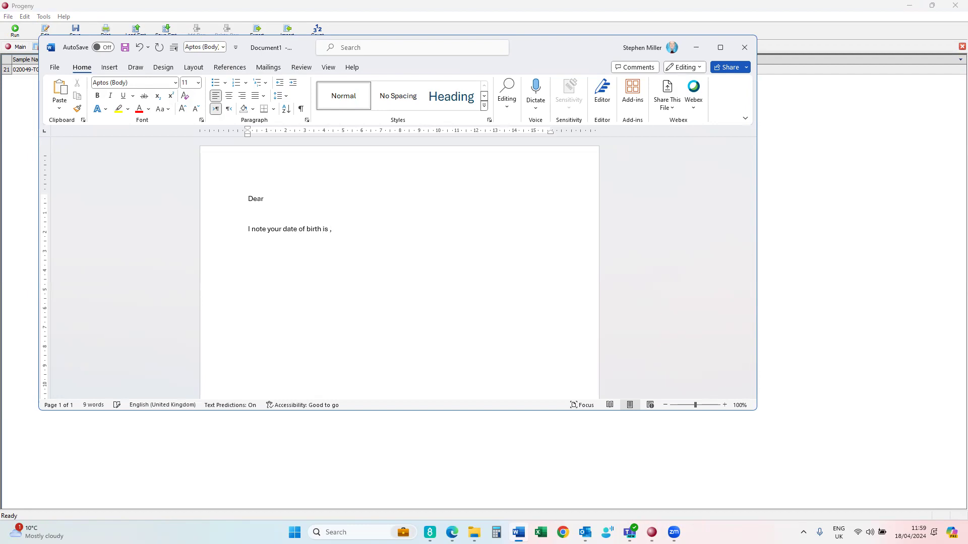
pyautogui.write(', we hold a sm')
pyautogui.write('ap')
pyautogui.press('BackSpace')
pyautogui.press('BackSpace')
pyautogui.press('BackSpace')
pyautogui.write('ample')
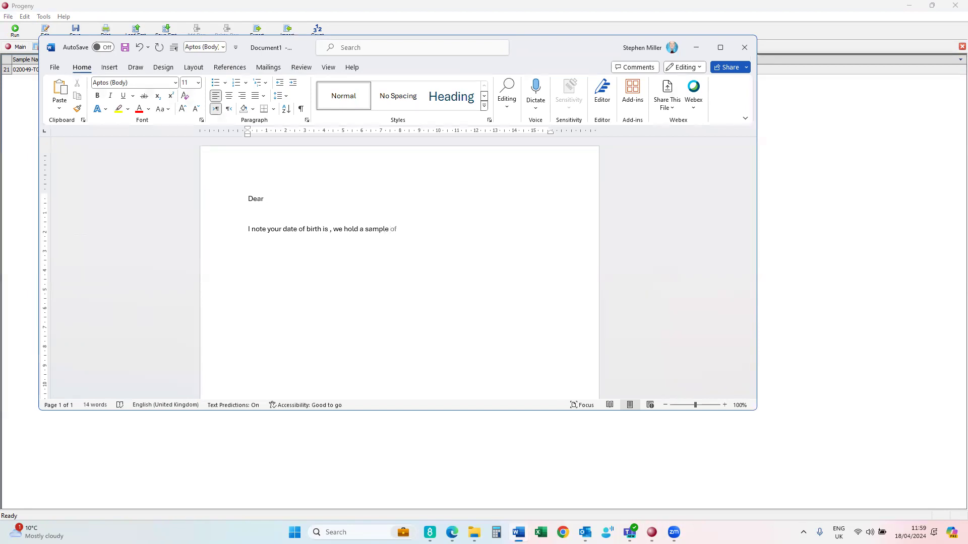
pyautogui.write('  in our biobank')
pyautogui.write(' which if o')
pyautogui.press('BackSpace')
pyautogui.write('if o')
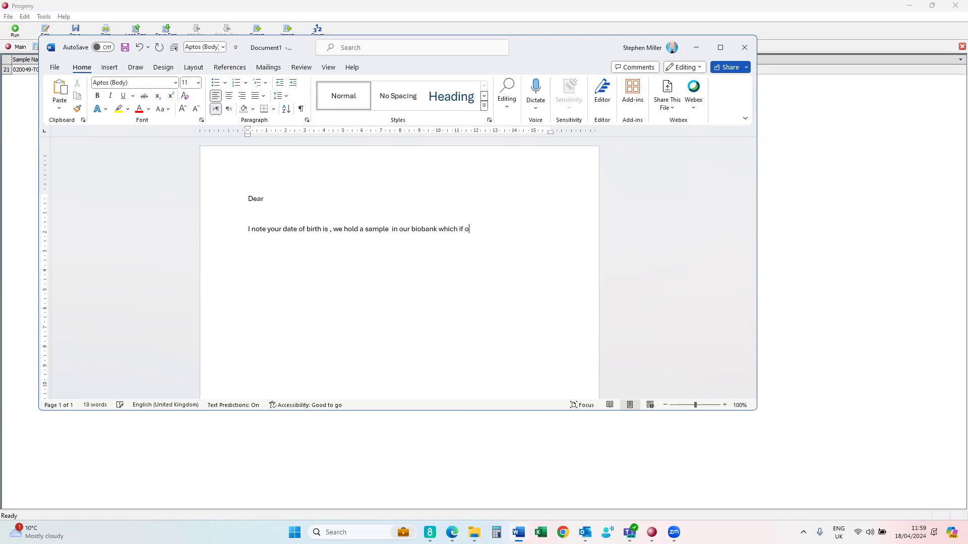
pyautogui.press('BackSpace')
pyautogui.press('BackSpace')
pyautogui.write('s of type .  ')
pyautogui.write('Best wishes')
# - Sign the letter 'Progeny Europe' on the line below 'Best wishes'
pyautogui.press('Return')
pyautogui.write('S')
pyautogui.press('BackSpace')
pyautogui.write('Progeny EUrope')
pyautogui.press('BackSpace')
pyautogui.press('BackSpace')
pyautogui.press('BackSpace')
pyautogui.press('BackSpace')
pyautogui.press('BackSpace')
pyautogui.write('urope')
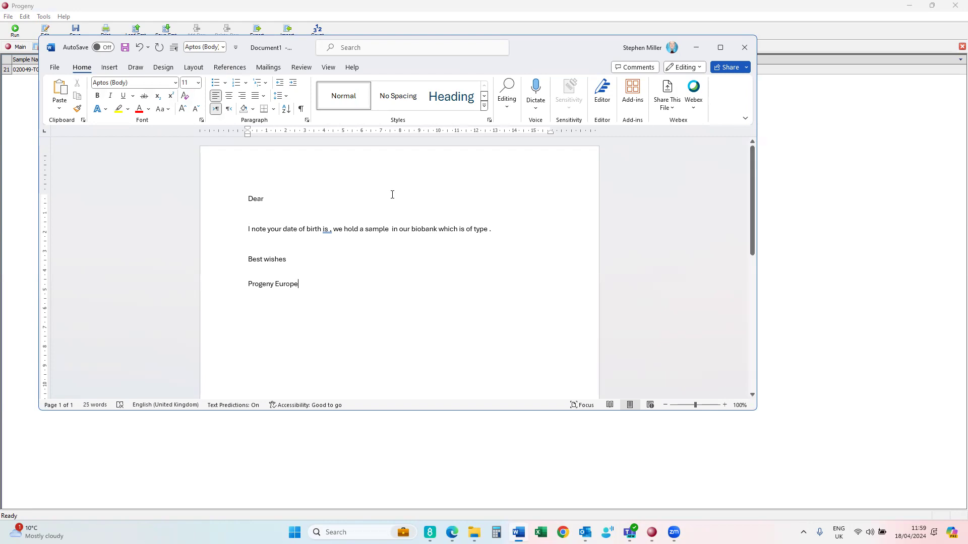
pyautogui.click(268, 69)
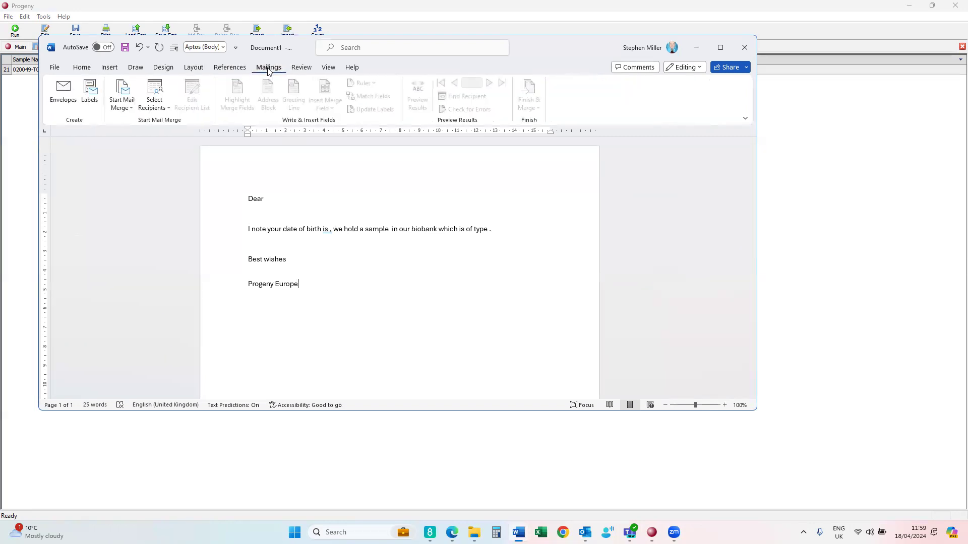
pyautogui.click(125, 106)
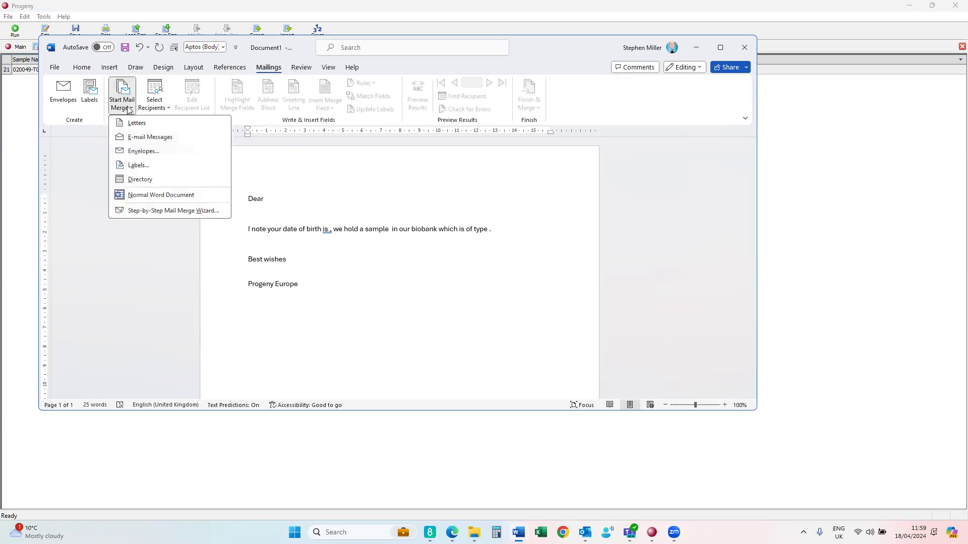
# - Run the Step-by-Step Mail Merge Wizard for letters from this document and browse for an existing list
pyautogui.click(143, 214)
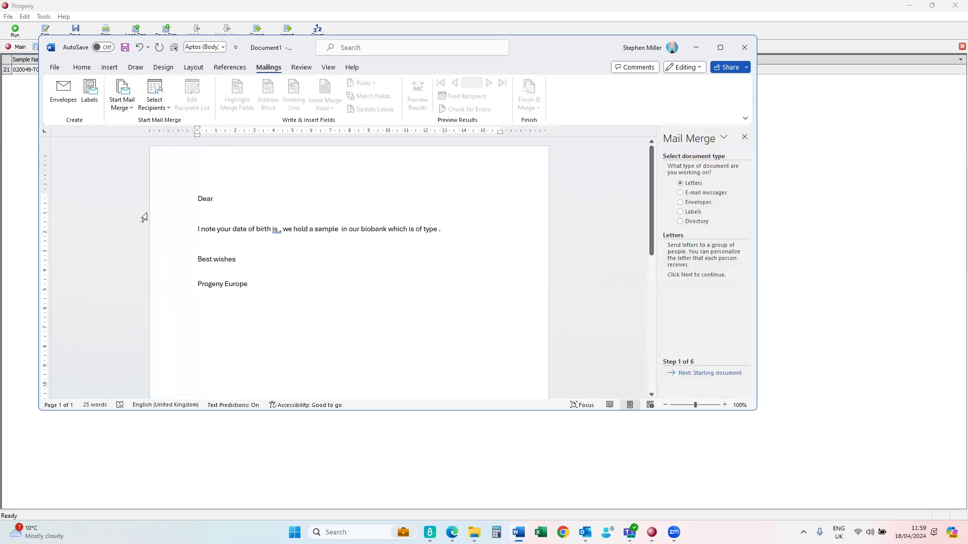
pyautogui.click(691, 374)
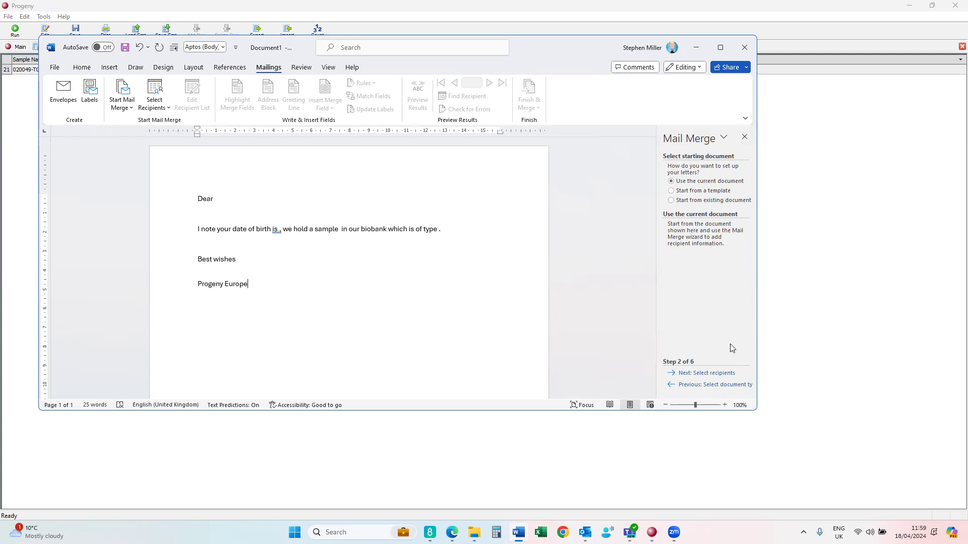
pyautogui.click(705, 374)
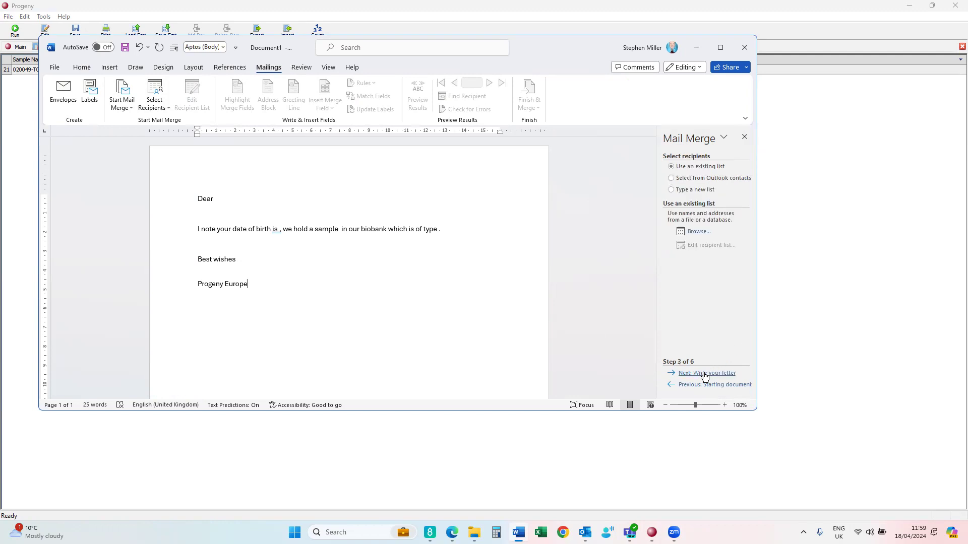
pyautogui.click(698, 231)
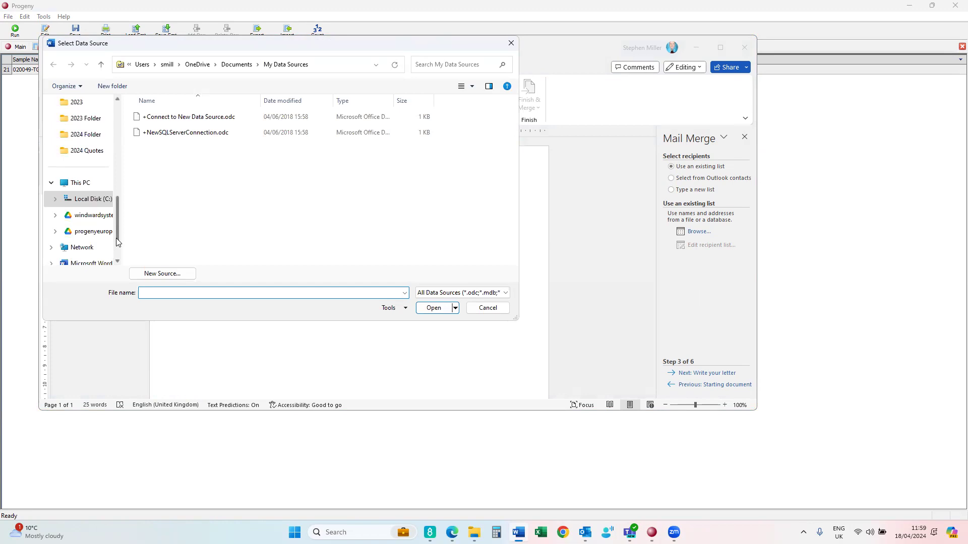
# - Pick YT.txt on the Desktop as recipients and accept its single 020049-TG record
pyautogui.scroll(5, 101, 212)
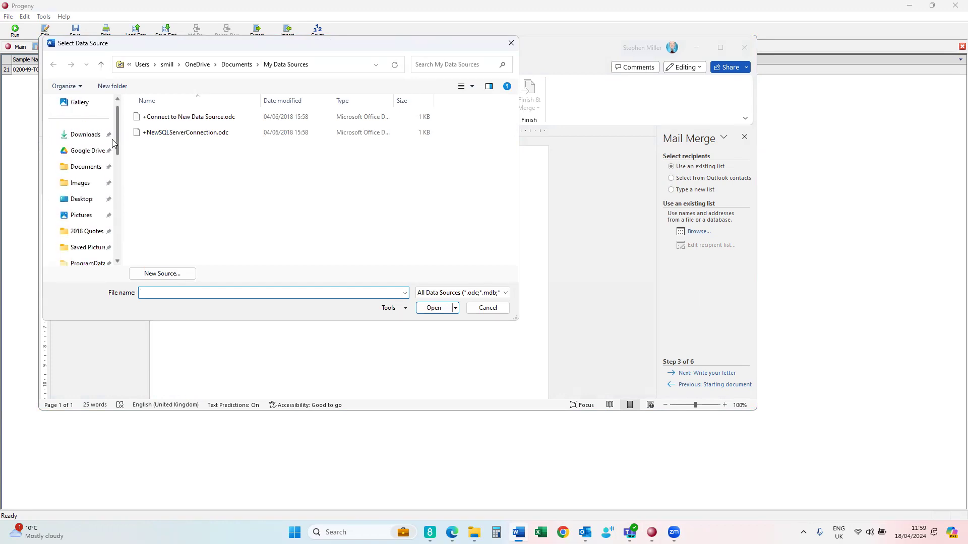
pyautogui.click(82, 198)
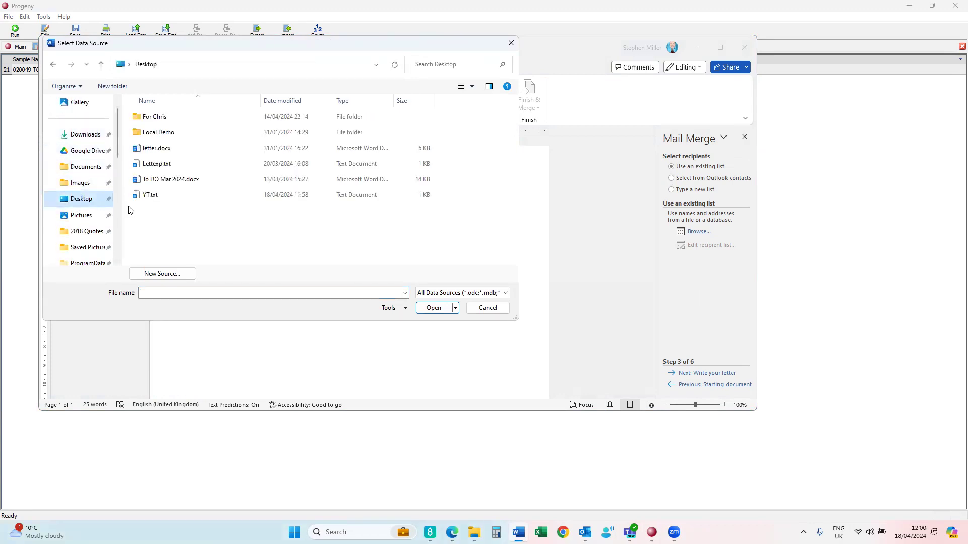
pyautogui.click(150, 195)
pyautogui.click(431, 309)
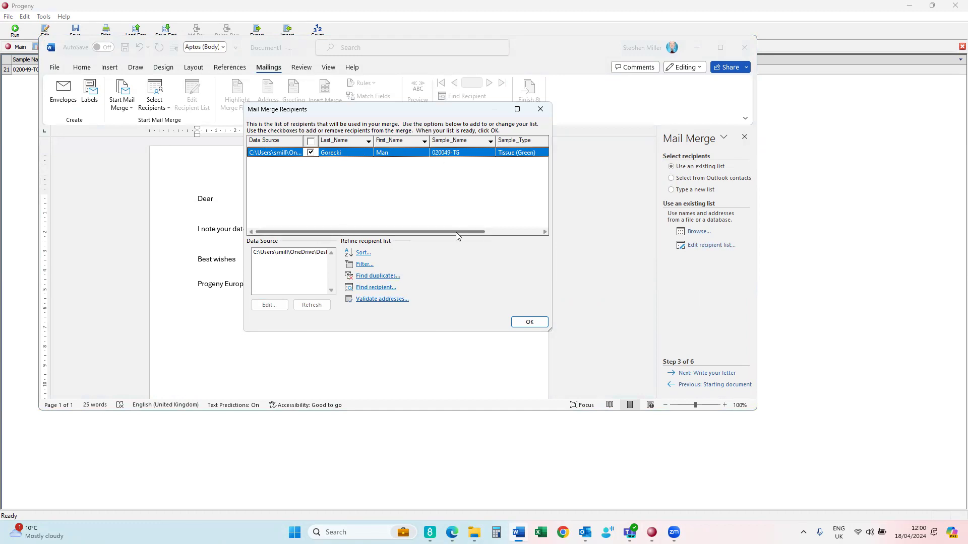
pyautogui.moveTo(456, 233); pyautogui.dragTo(514, 234)
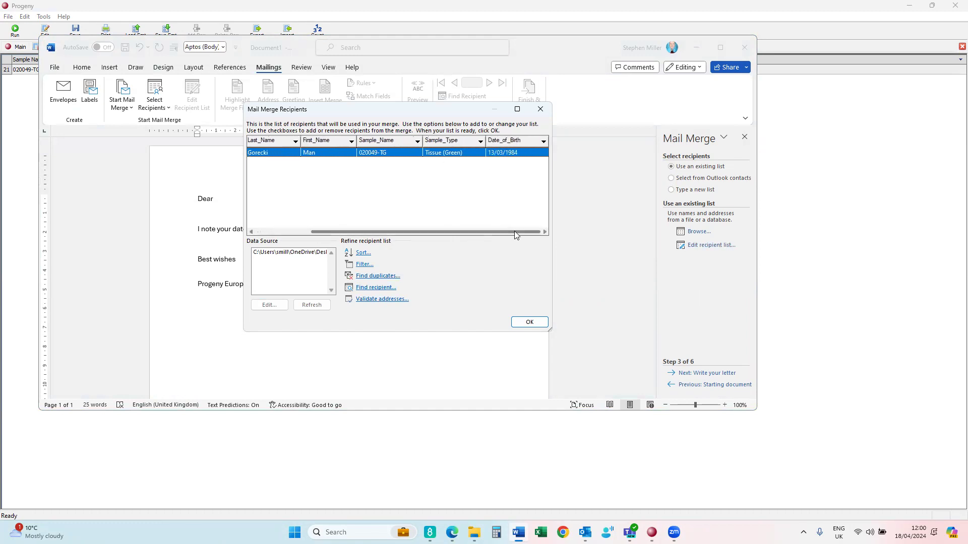
pyautogui.click(525, 321)
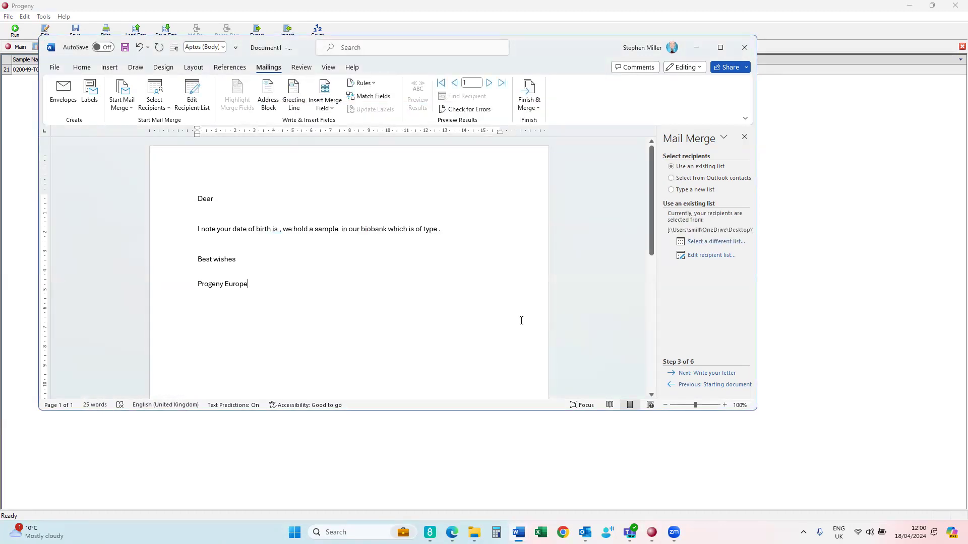
# - Insert the First_Name and Last_Name merge fields after 'Dear'
pyautogui.click(703, 373)
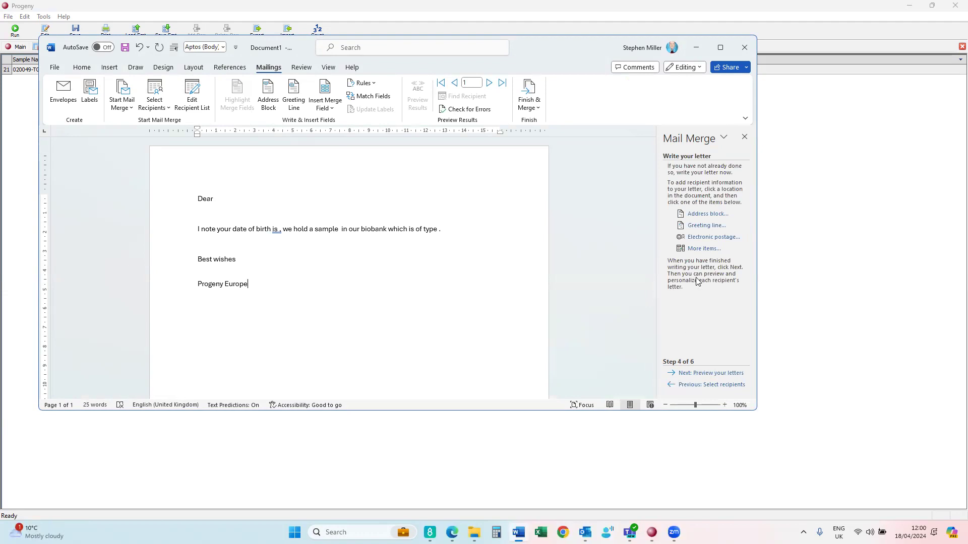
pyautogui.click(703, 248)
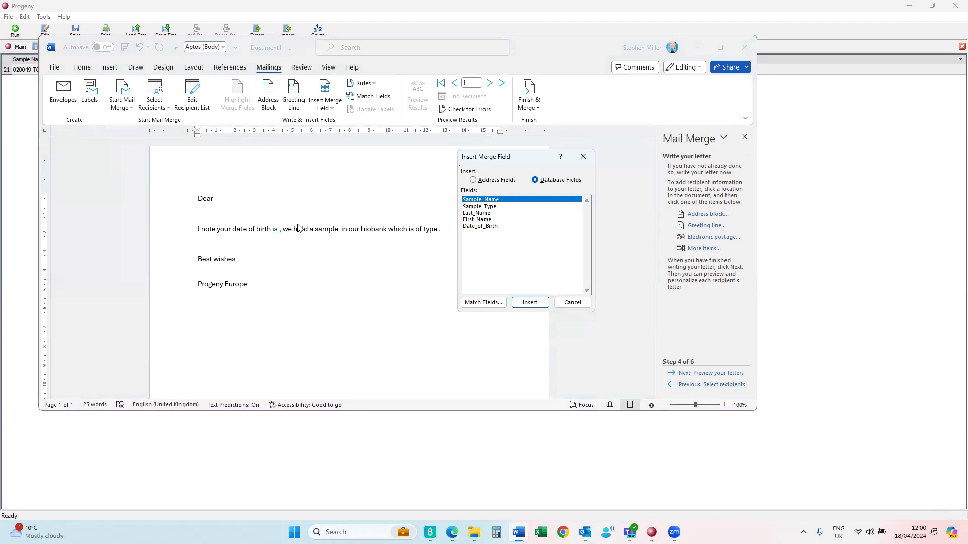
pyautogui.click(562, 304)
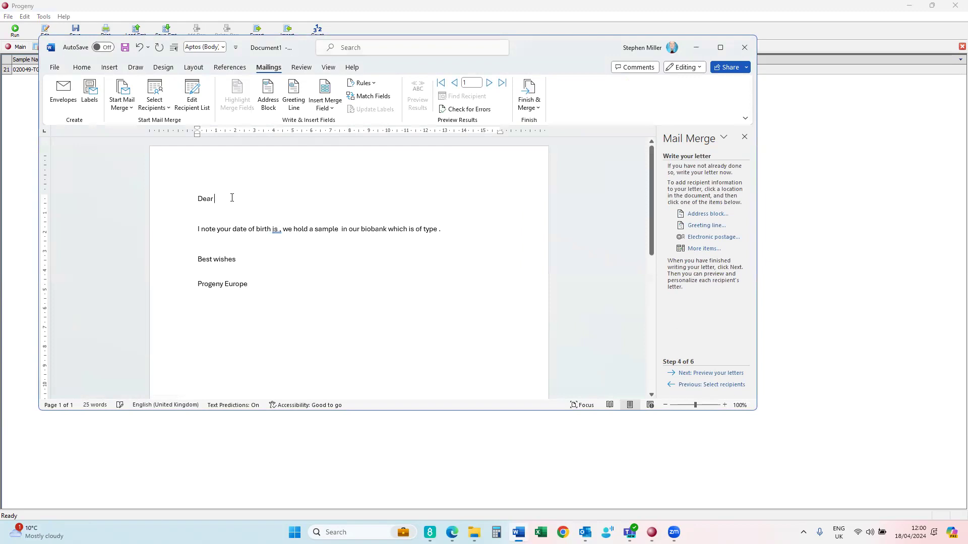
pyautogui.click(703, 248)
pyautogui.click(481, 220)
pyautogui.click(524, 303)
pyautogui.click(524, 303)
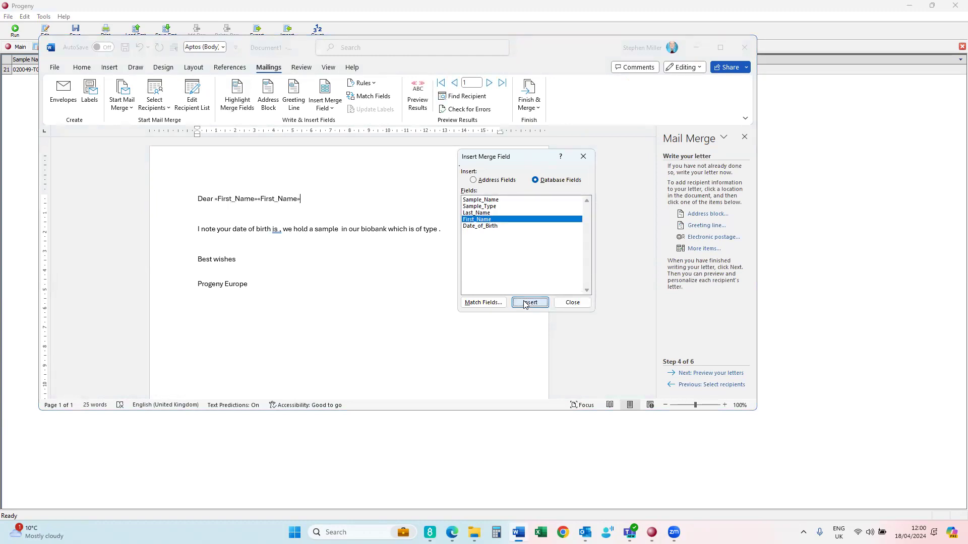
pyautogui.click(482, 214)
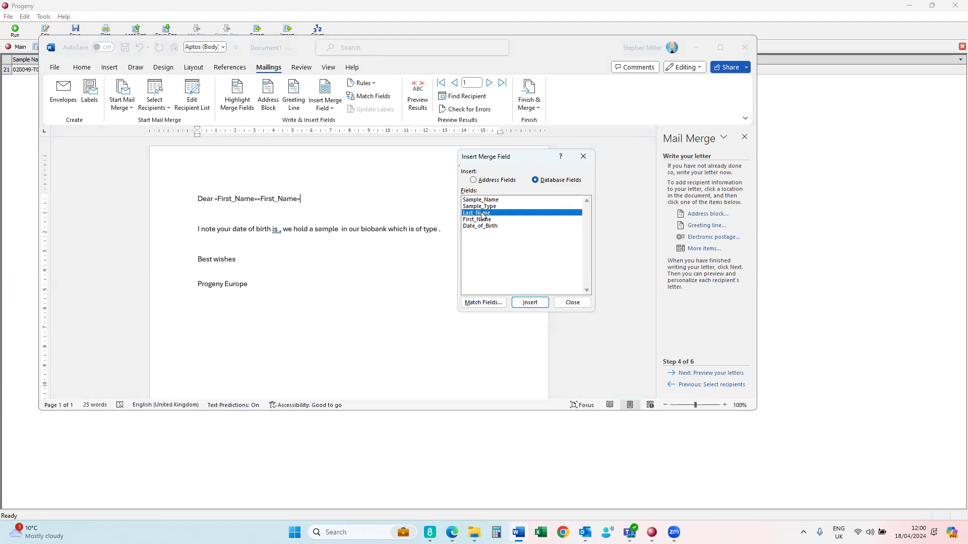
pyautogui.click(532, 303)
pyautogui.click(573, 304)
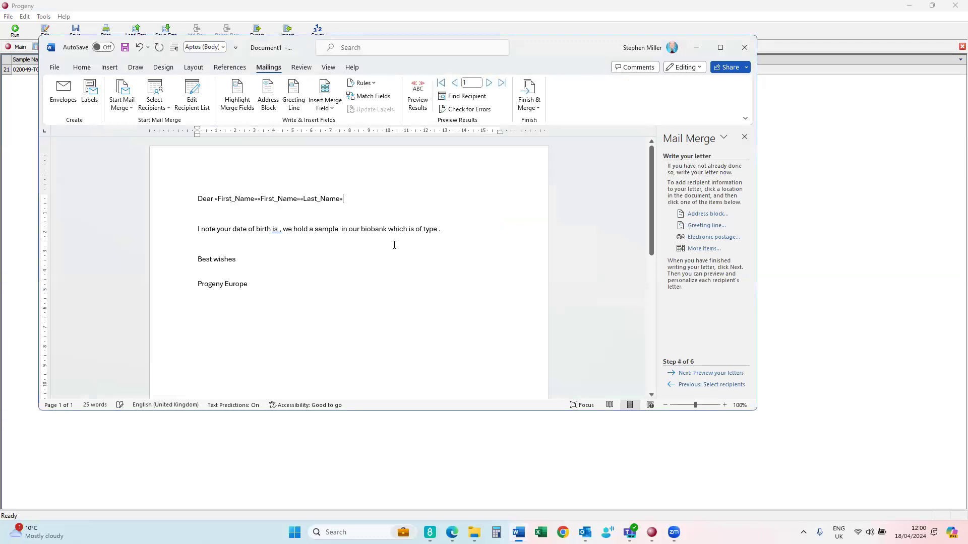
# - Delete the duplicate First_Name field so the greeting reads Dear «First_Name» «Last_Name»
pyautogui.click(299, 207)
pyautogui.press('BackSpace')
pyautogui.press('BackSpace')
pyautogui.press('BackSpace')
pyautogui.press('BackSpace')
pyautogui.press('BackSpace')
pyautogui.press('BackSpace')
pyautogui.press('BackSpace')
pyautogui.press('BackSpace')
pyautogui.press('BackSpace')
pyautogui.press('BackSpace')
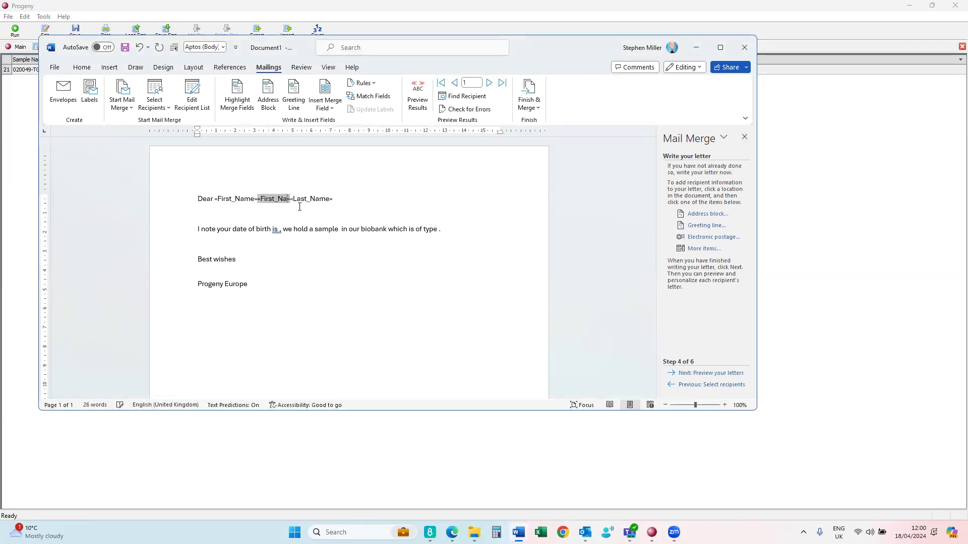
pyautogui.press('BackSpace')
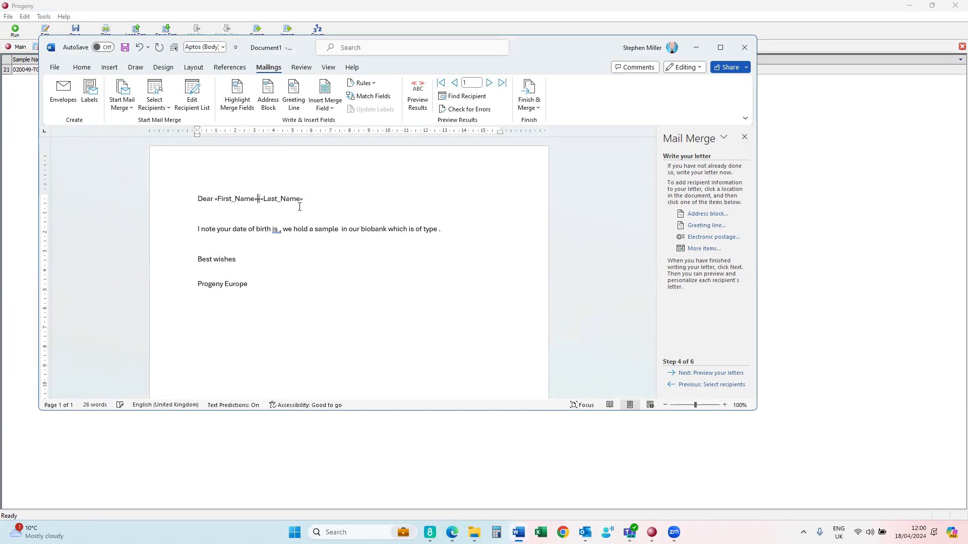
pyautogui.press('BackSpace')
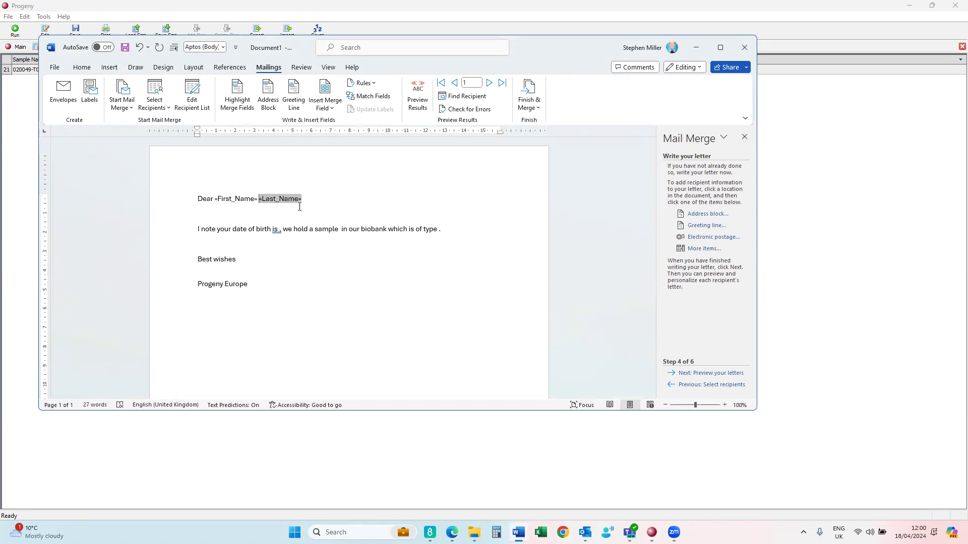
# - Insert the Date_of_Birth merge field after 'is'
pyautogui.click(277, 230)
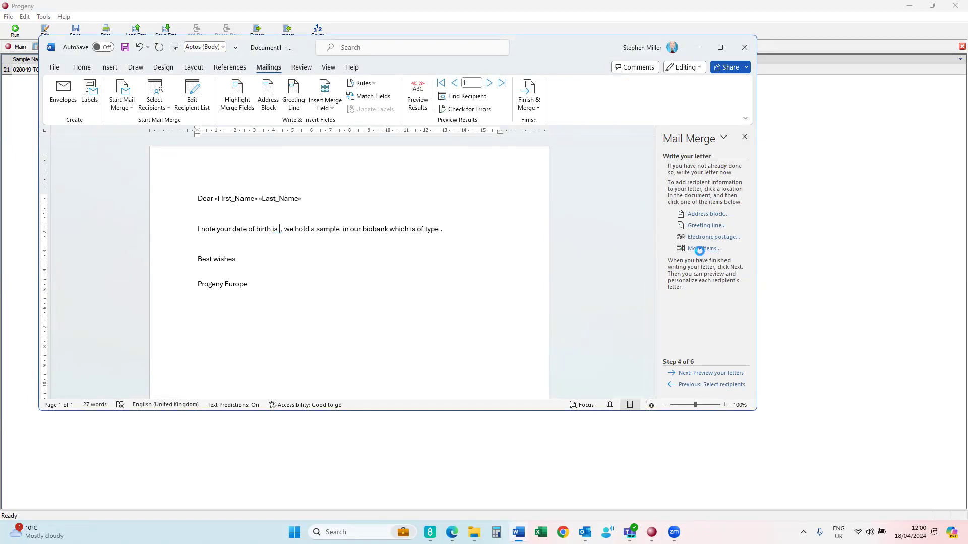
pyautogui.click(701, 249)
pyautogui.click(494, 231)
pyautogui.click(530, 304)
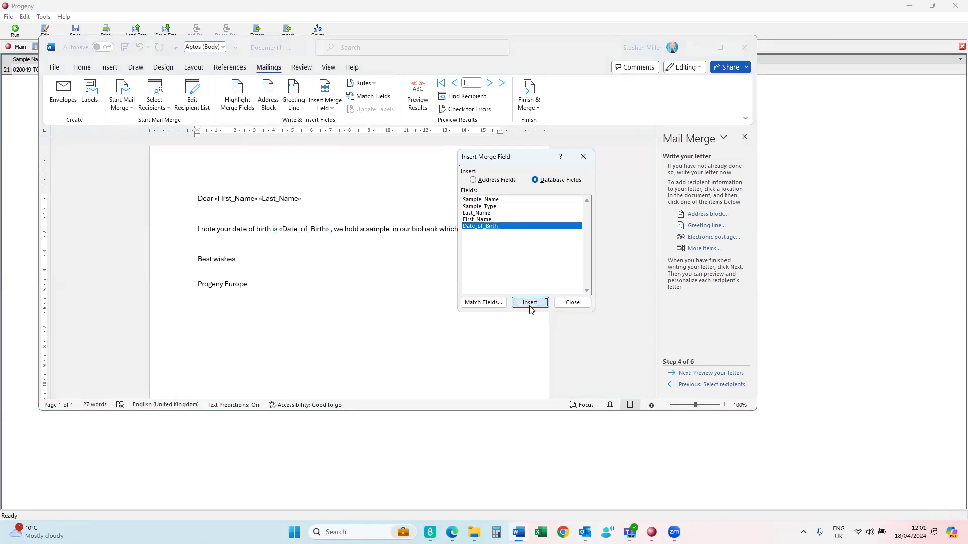
pyautogui.click(577, 307)
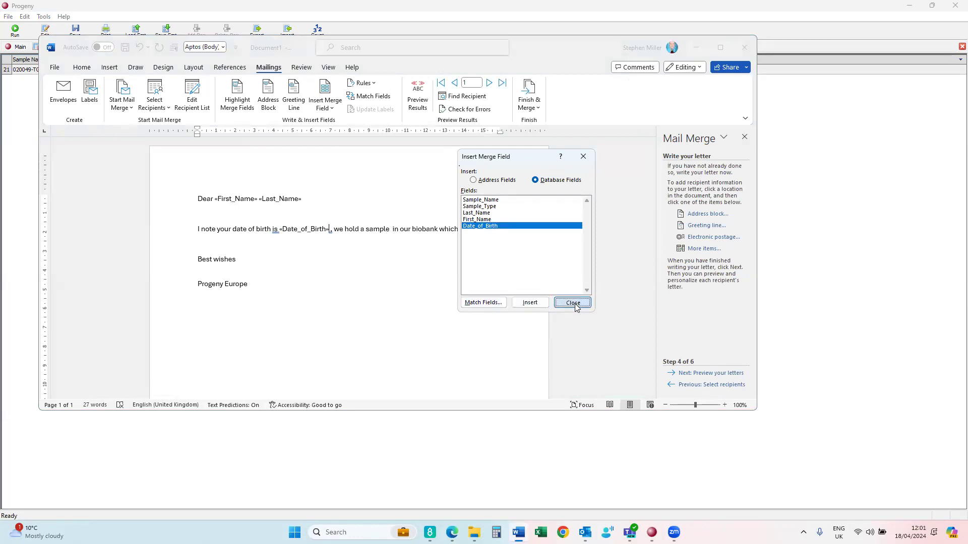
# - Insert Sample_Name after 'sample' and Sample_Type after 'type'
pyautogui.click(392, 228)
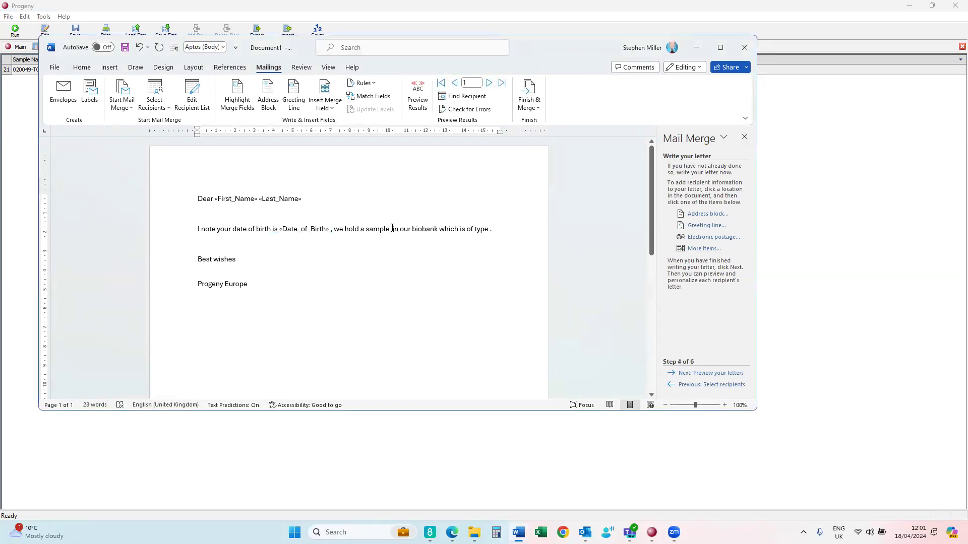
pyautogui.click(698, 249)
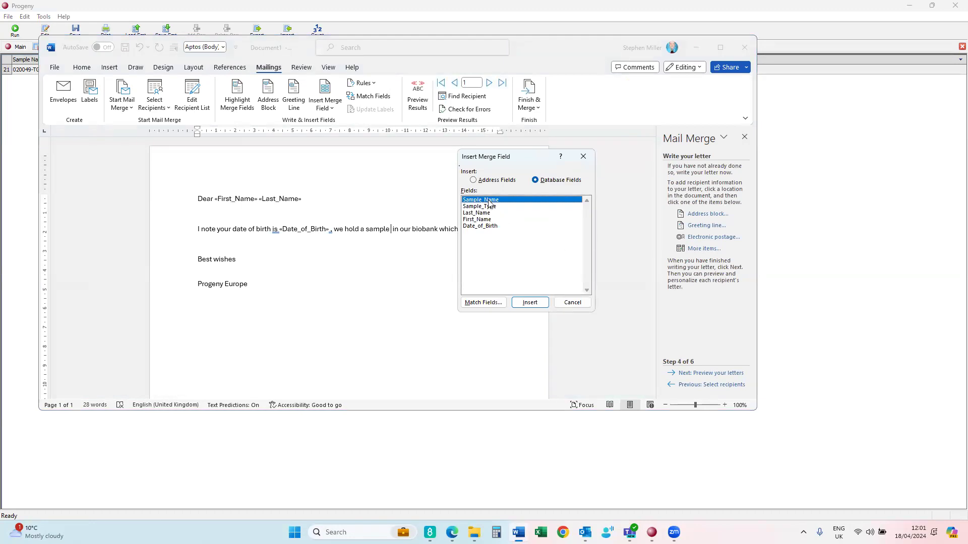
pyautogui.click(523, 303)
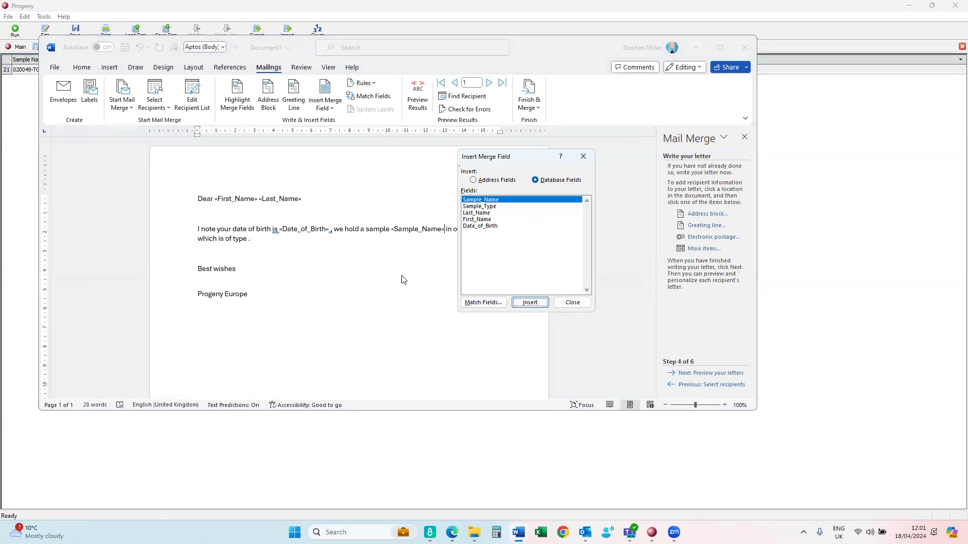
pyautogui.click(565, 300)
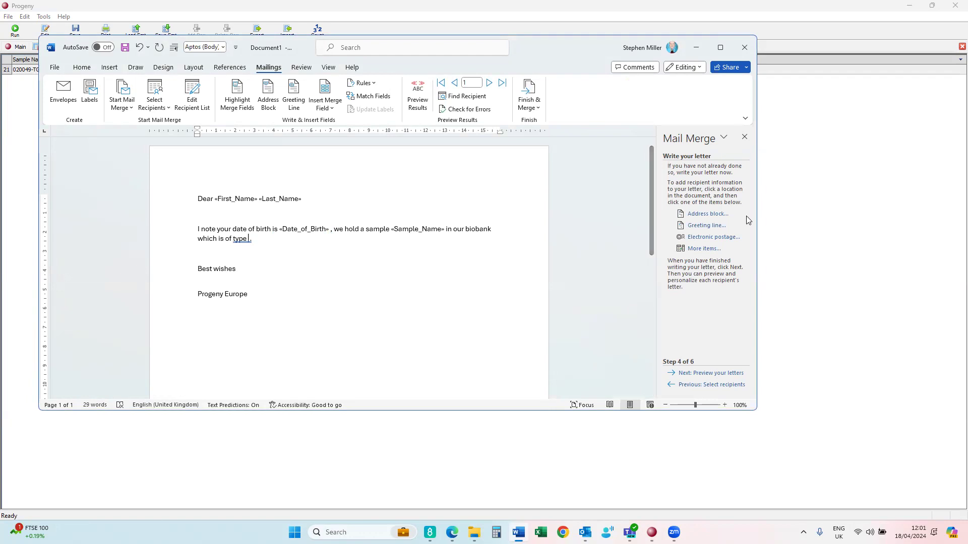
pyautogui.click(698, 250)
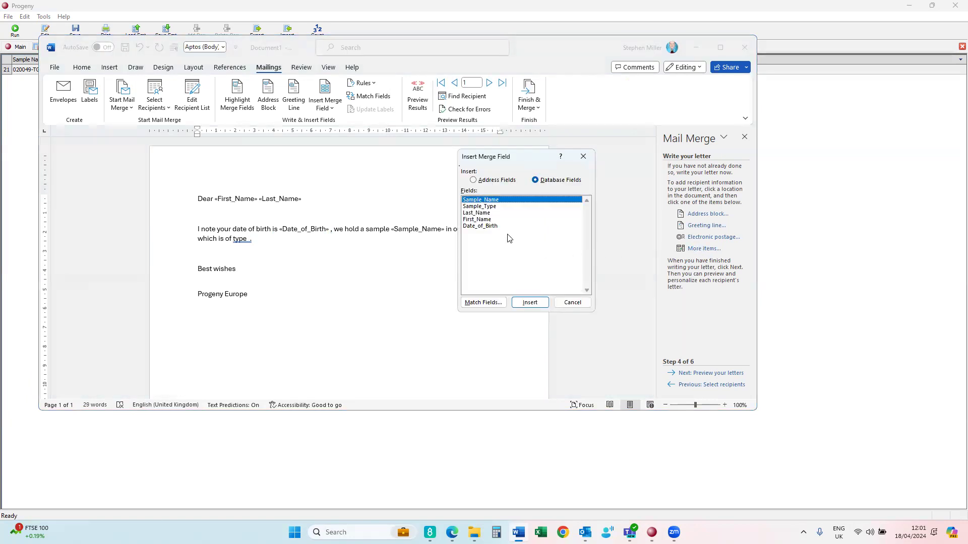
pyautogui.click(491, 208)
pyautogui.click(529, 302)
pyautogui.click(572, 303)
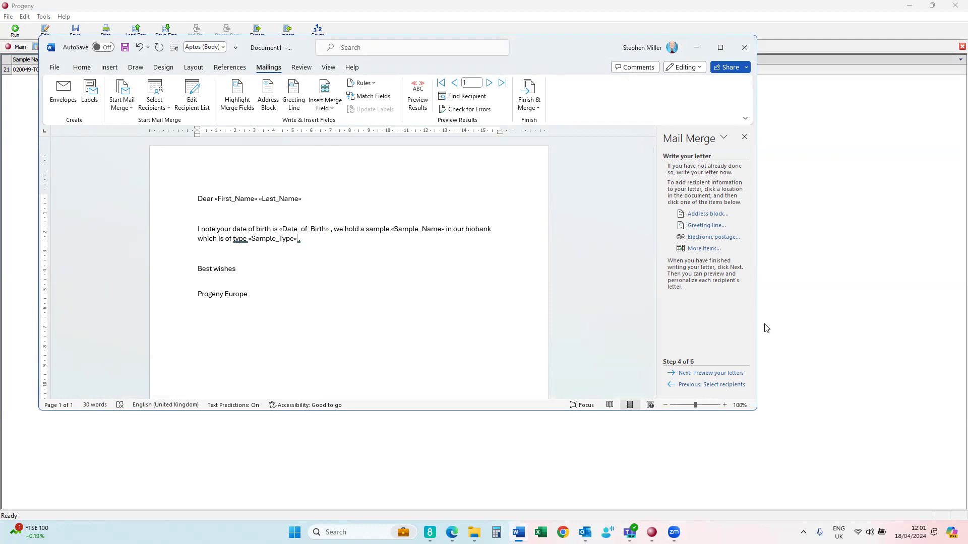
pyautogui.click(708, 373)
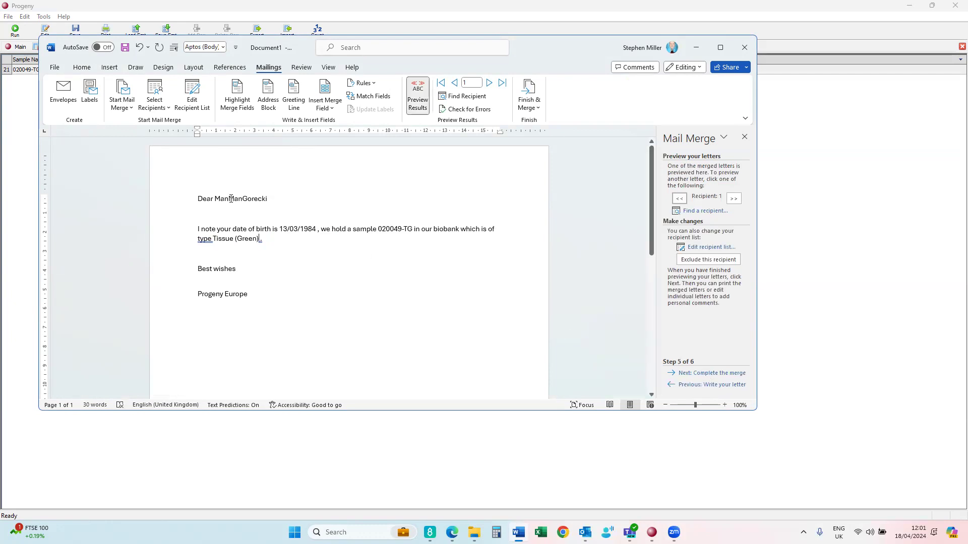
# - Check the merged preview, selecting greeting text and the word 'type'
pyautogui.moveTo(229, 199); pyautogui.dragTo(239, 198)
pyautogui.doubleClick(204, 239)
# - Bring up the merged letter's print preview with Microsoft Print to PDF selected as the printer
pyautogui.click(54, 67)
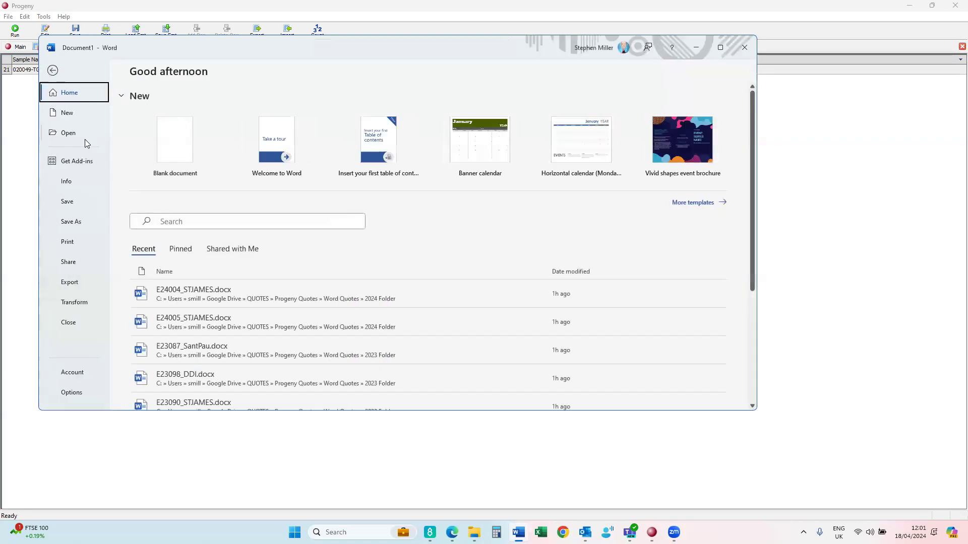
pyautogui.click(69, 242)
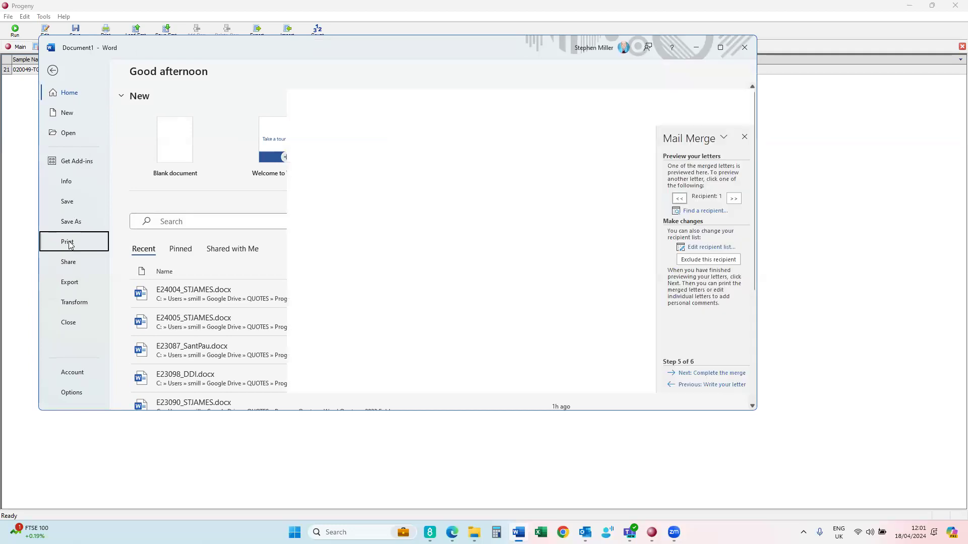
pyautogui.click(197, 160)
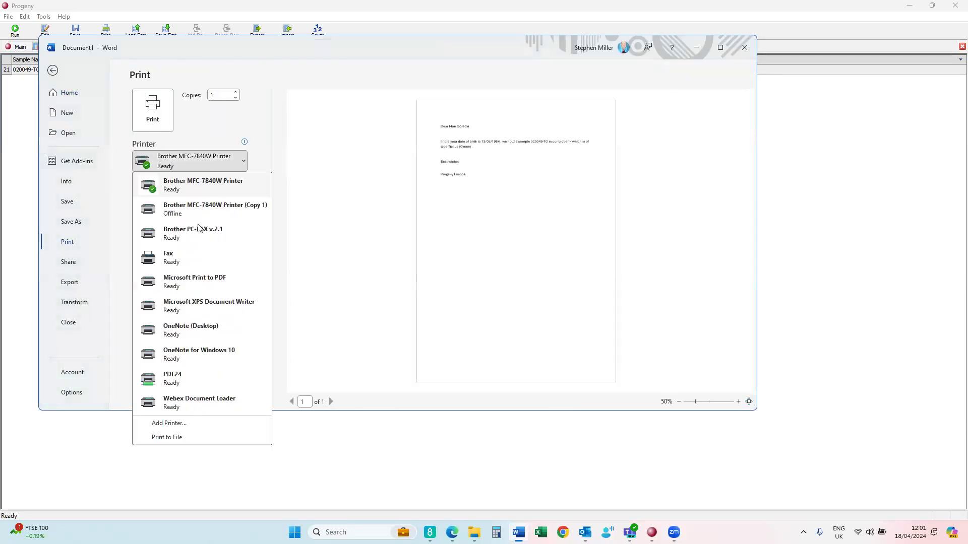
pyautogui.click(194, 282)
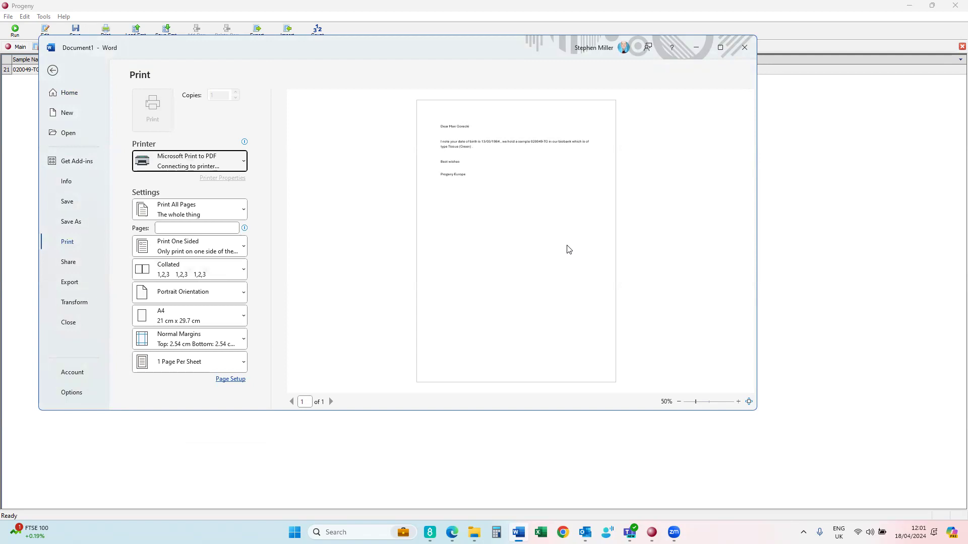